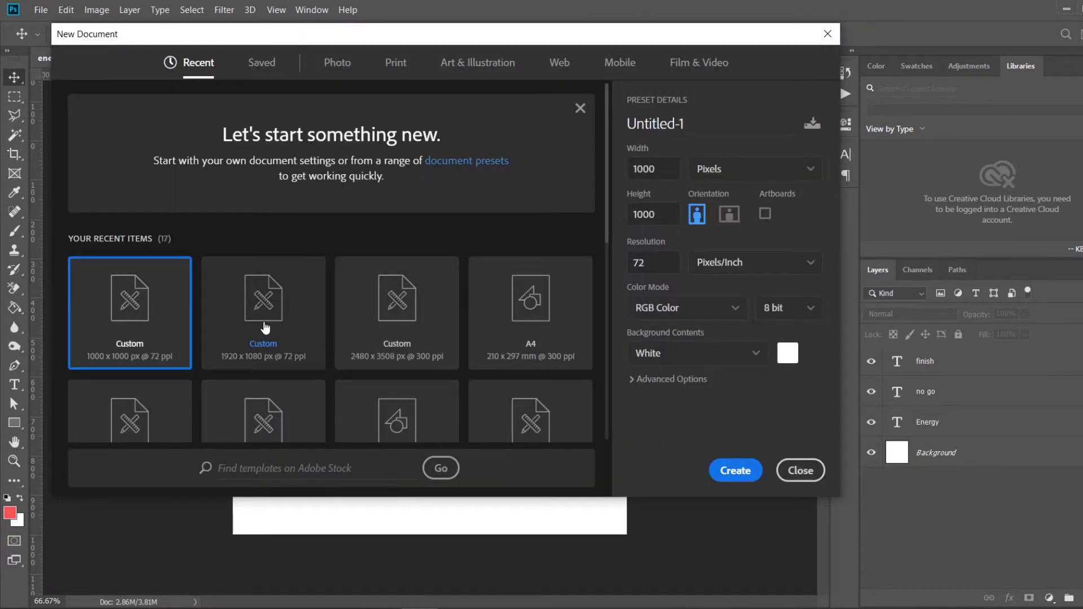
# Create a 1000 x 1000 px, 72 ppi document with a white background and place ighalo.jpg from the Pictures folder on it
pyautogui.click(733, 469)
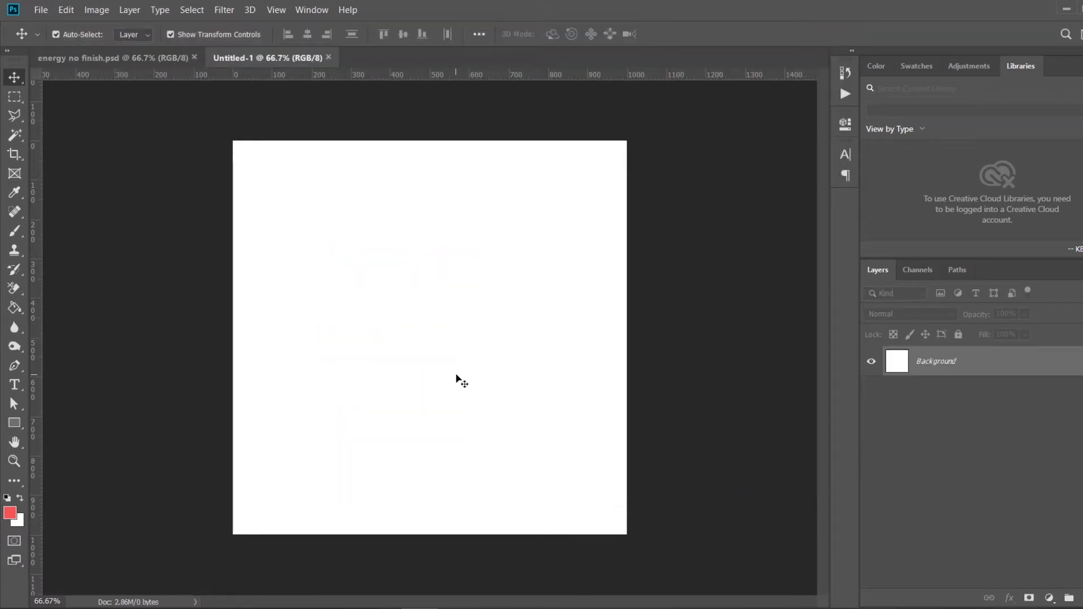
pyautogui.click(127, 608)
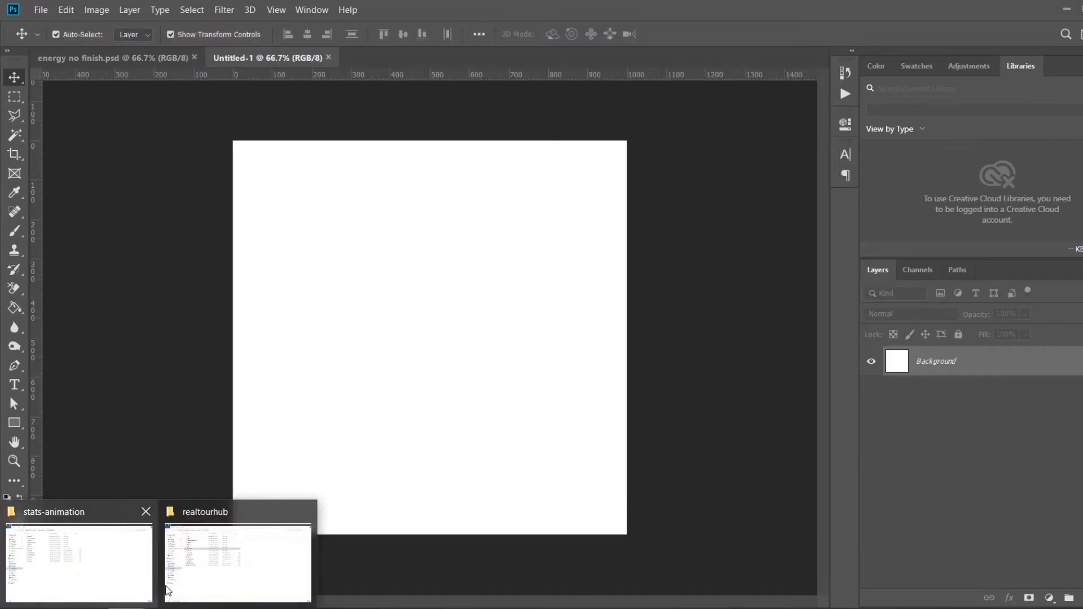
pyautogui.click(107, 564)
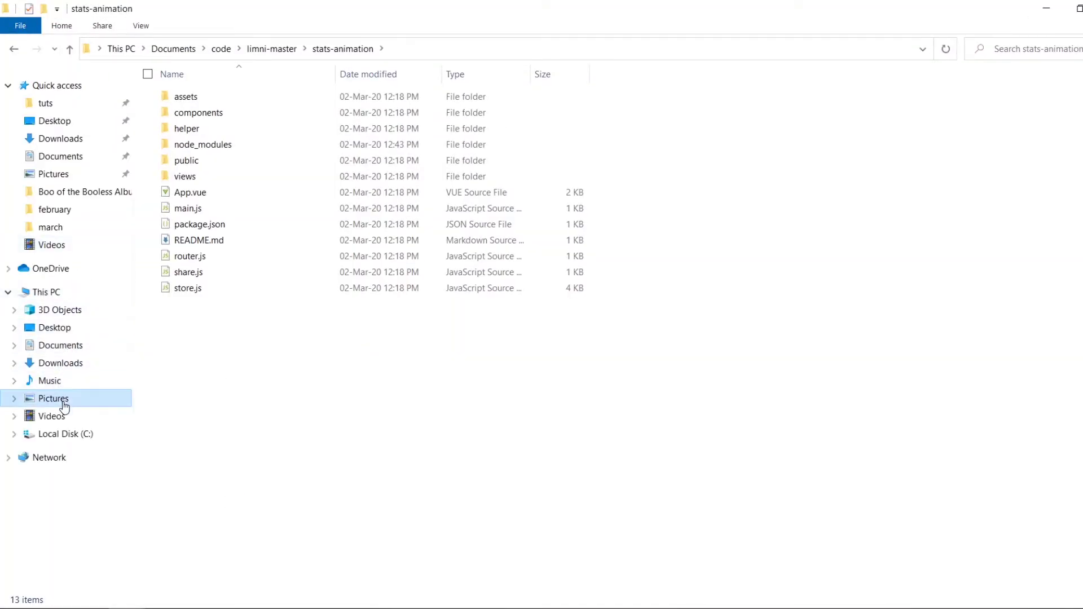
pyautogui.click(63, 403)
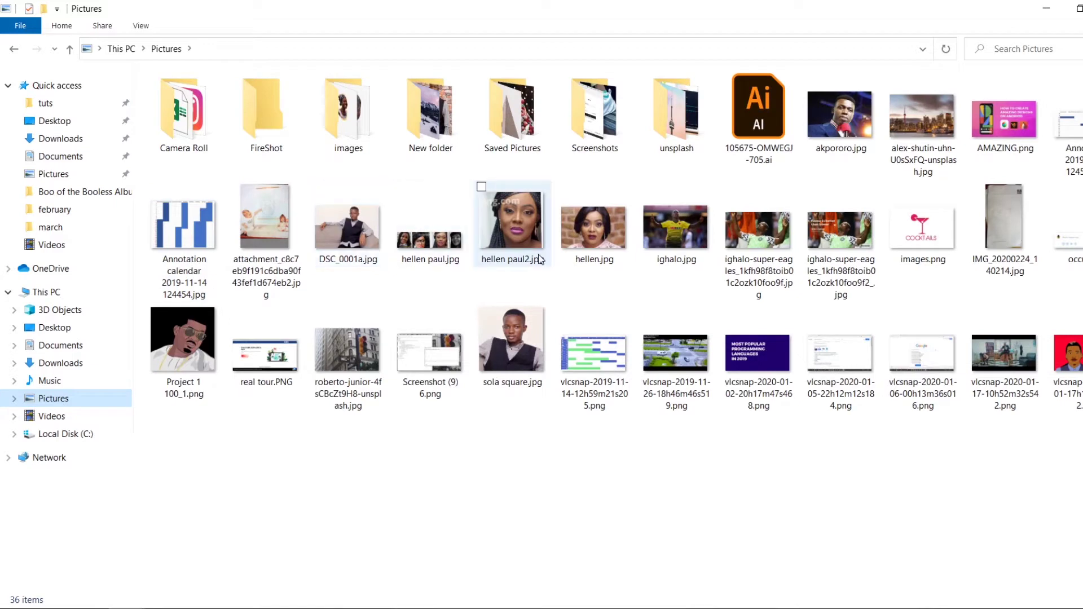
pyautogui.moveTo(691, 217); pyautogui.dragTo(414, 393)
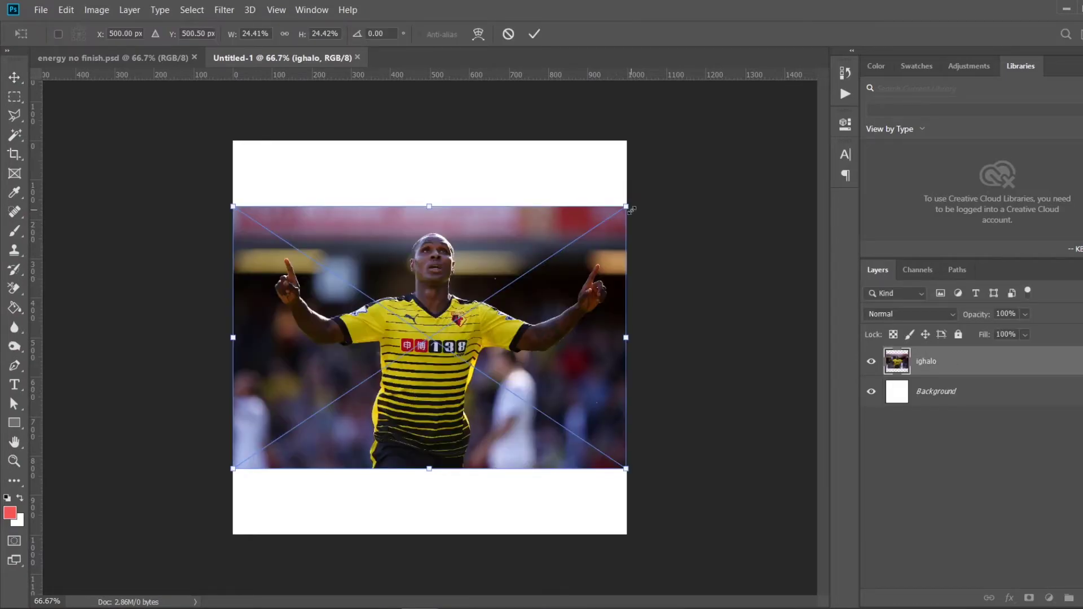
# Enlarge the placed photo to about 36% so that it covers the whole canvas
pyautogui.moveTo(625, 207); pyautogui.dragTo(739, 131)
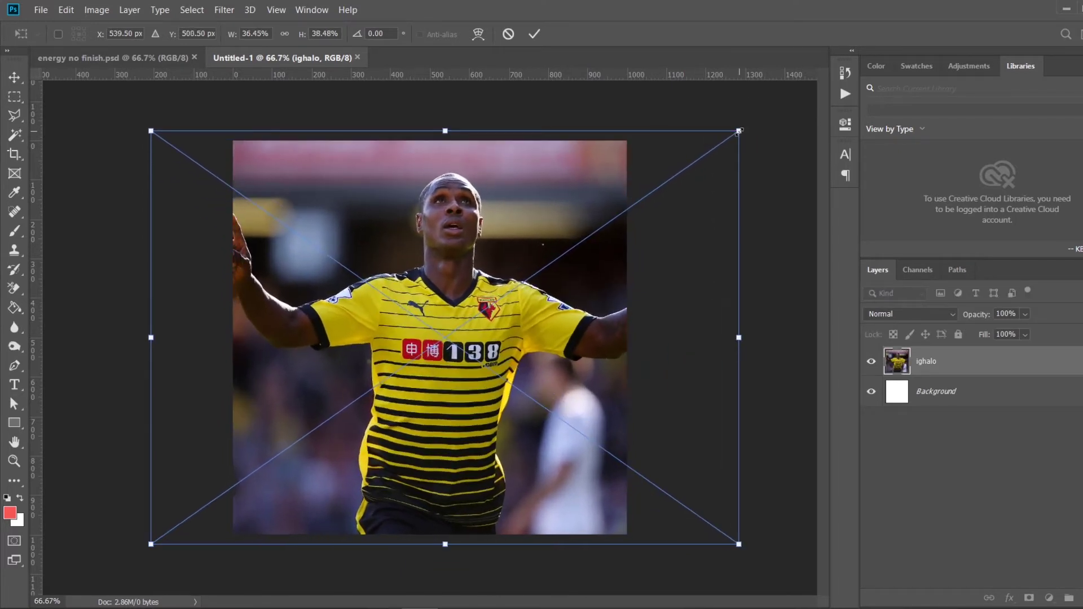
pyautogui.press('Return')
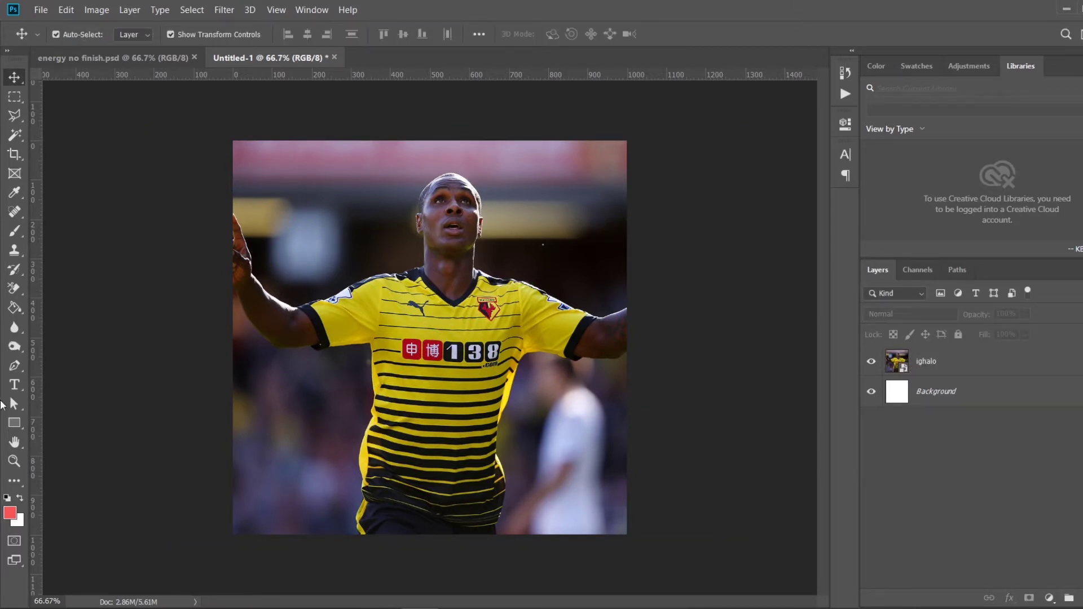
# Hide the ighalo photo layer
pyautogui.click(15, 430)
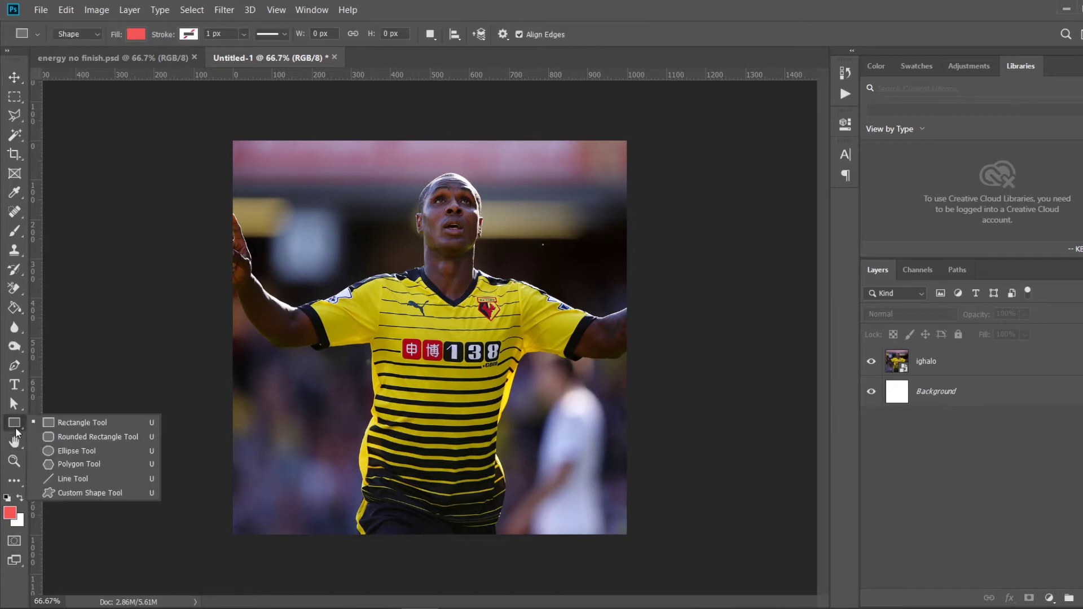
pyautogui.click(15, 76)
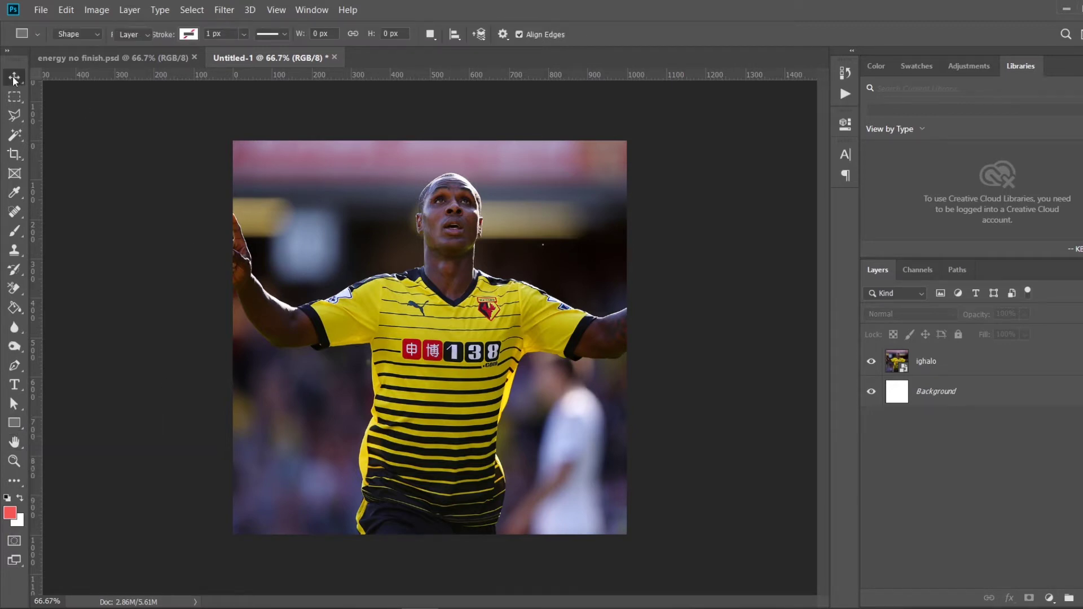
pyautogui.click(871, 361)
# Draw a red-filled circle about 331 px in diameter near the middle of the canvas with the Ellipse tool
pyautogui.click(20, 426)
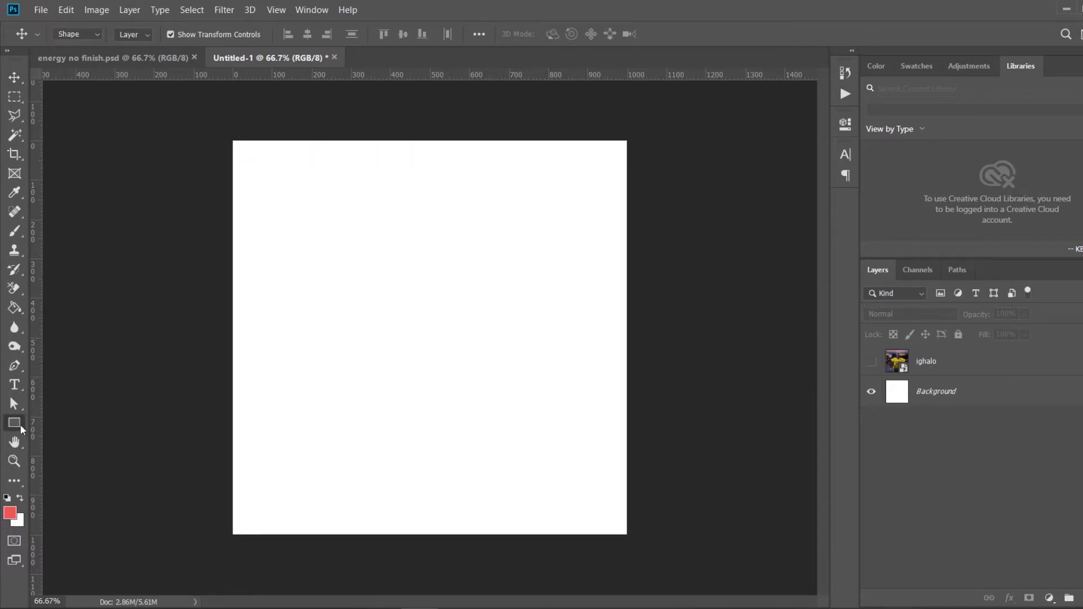
pyautogui.click(75, 449)
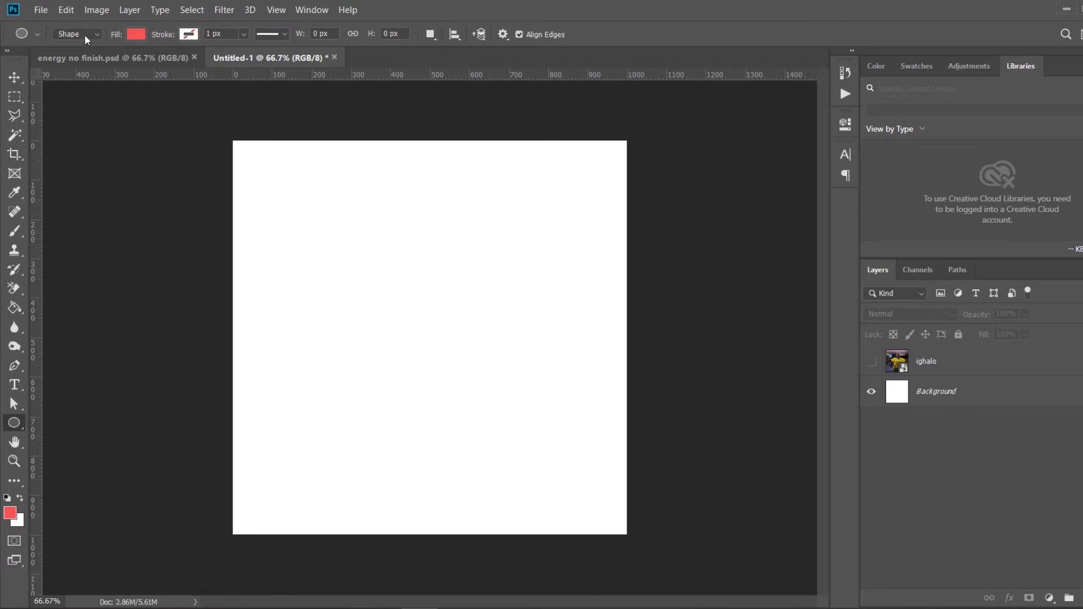
pyautogui.moveTo(342, 266); pyautogui.dragTo(483, 395)
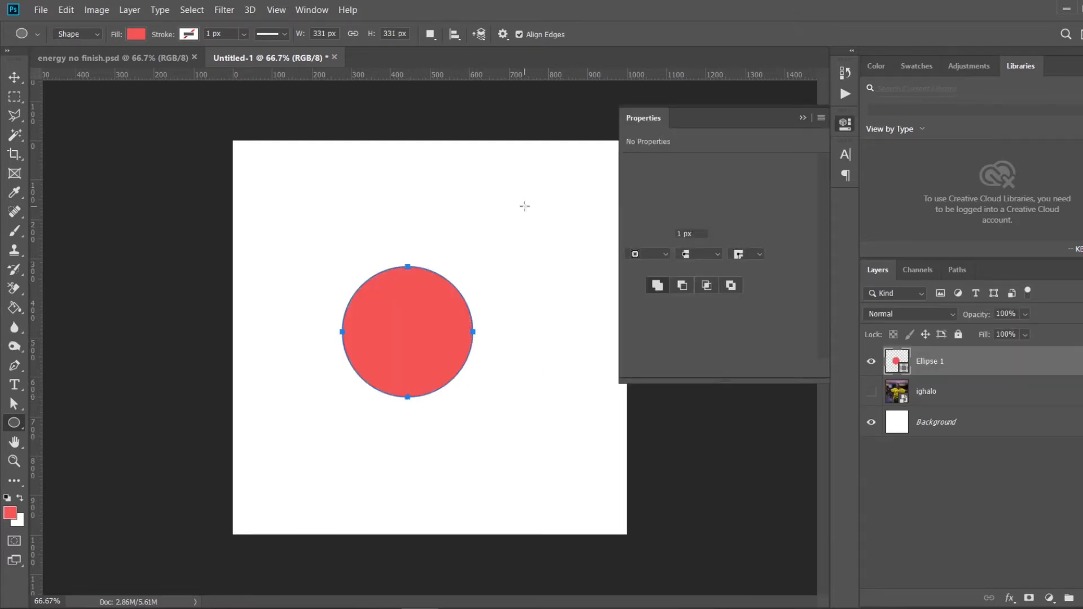
pyautogui.click(801, 119)
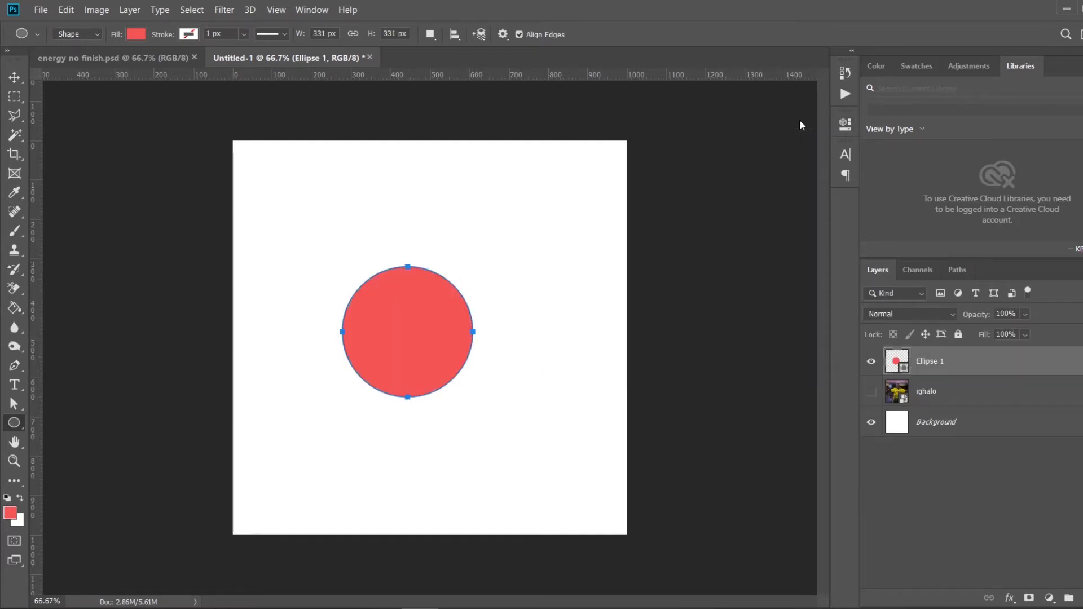
pyautogui.doubleClick(995, 362)
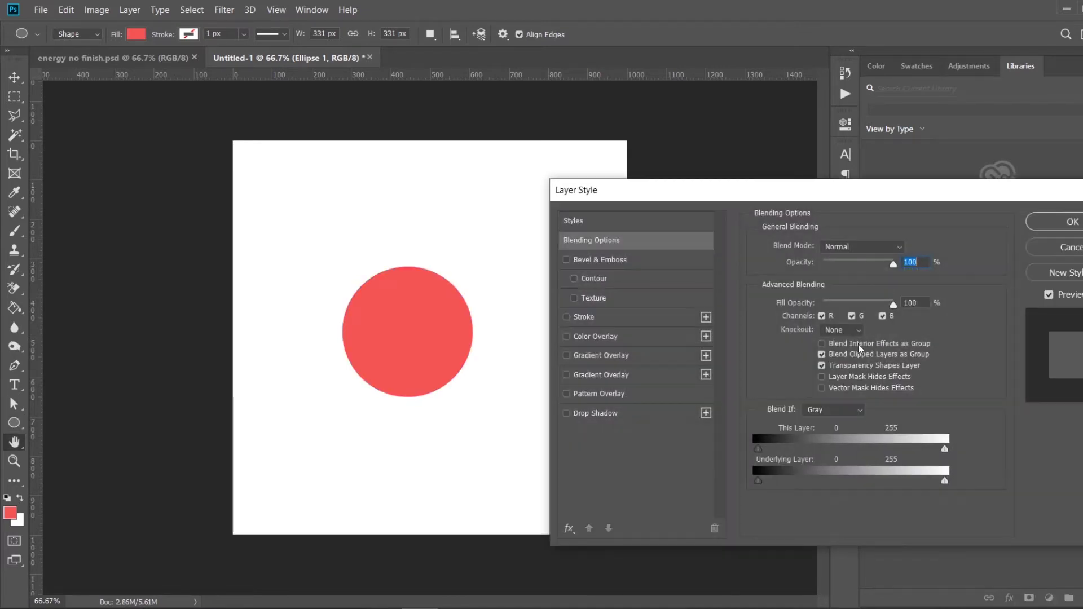
pyautogui.click(1048, 248)
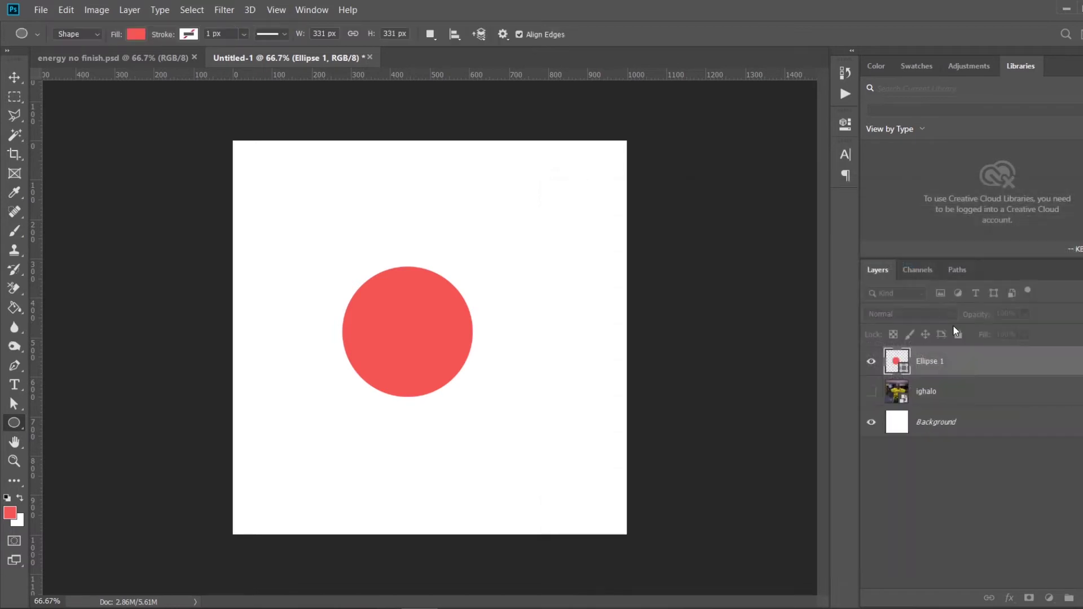
pyautogui.rightClick(985, 365)
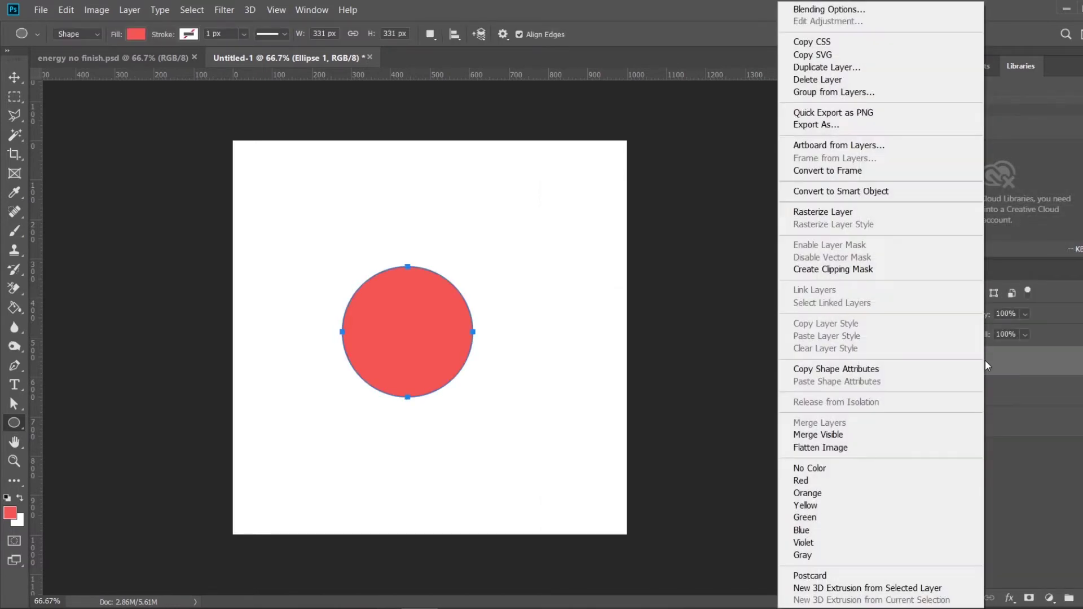
pyautogui.click(841, 10)
pyautogui.press('h')
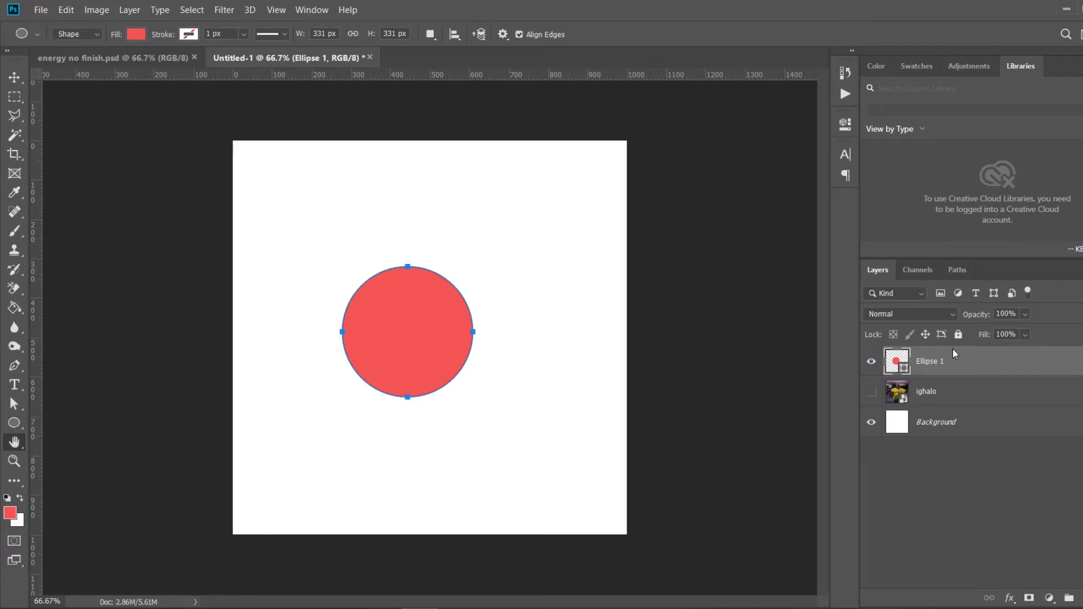
# Try a green Color Overlay, #78c40c, in the layer style of the circle
pyautogui.doubleClick(952, 348)
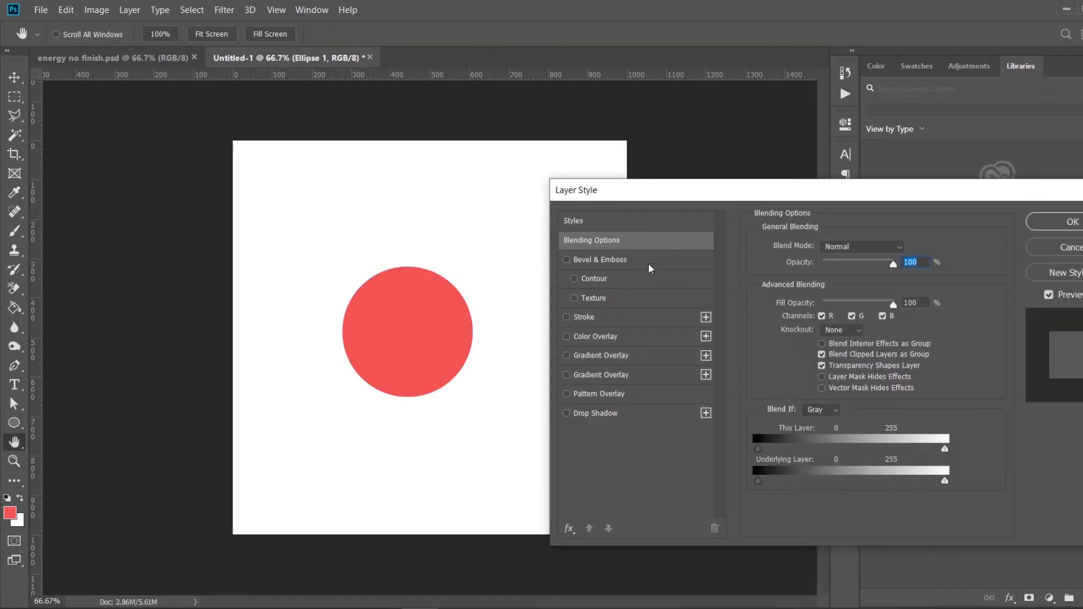
pyautogui.click(590, 337)
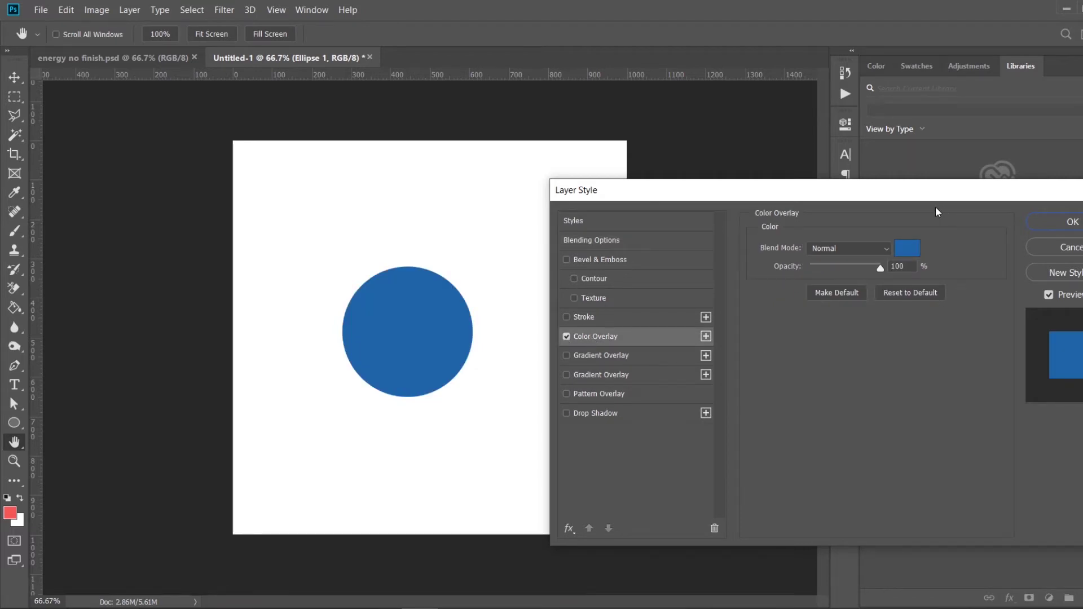
pyautogui.click(908, 248)
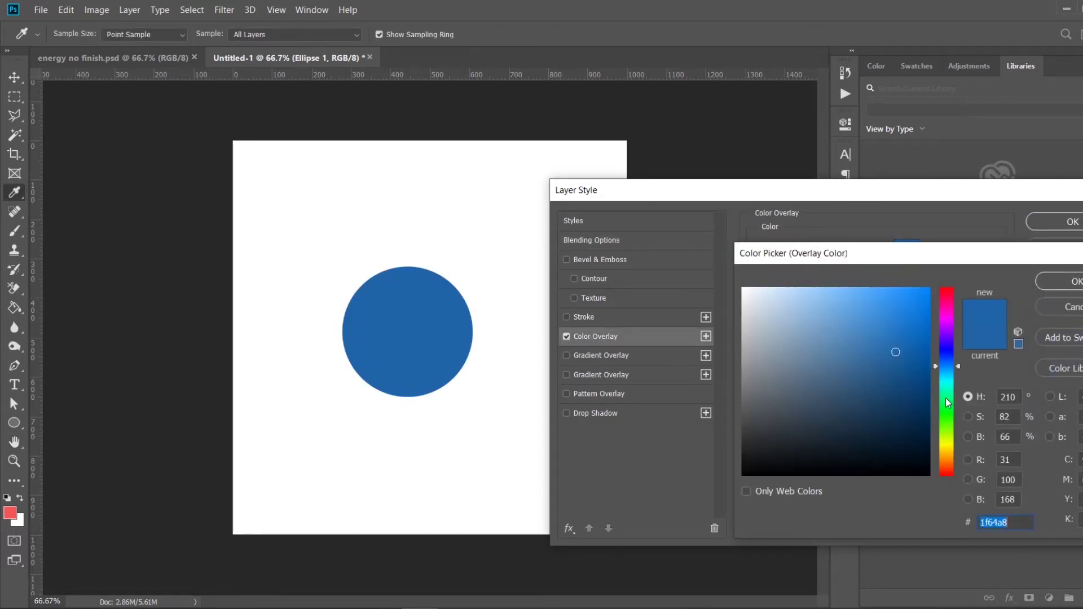
pyautogui.write('78c40c')
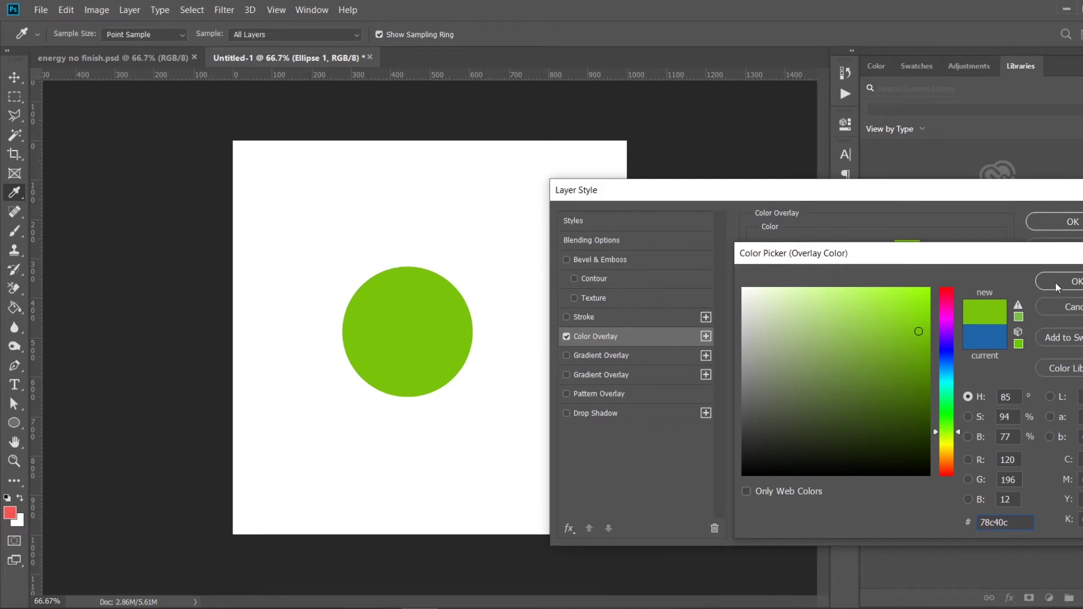
pyautogui.click(1055, 282)
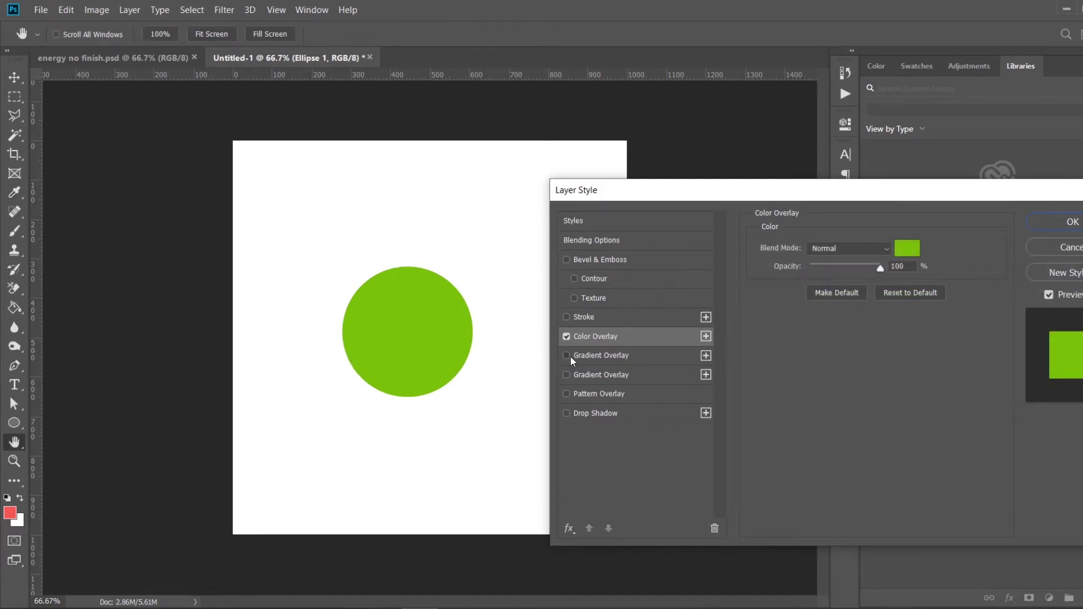
# Enable the red linear Gradient Overlay on the circle and turn off its Color Overlay
pyautogui.click(598, 357)
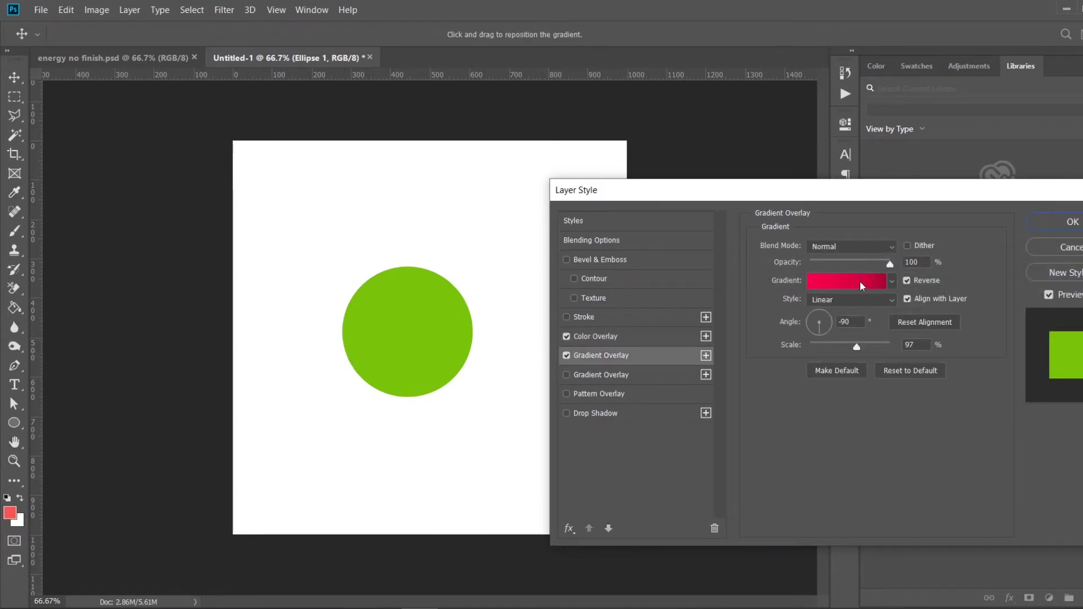
pyautogui.click(566, 337)
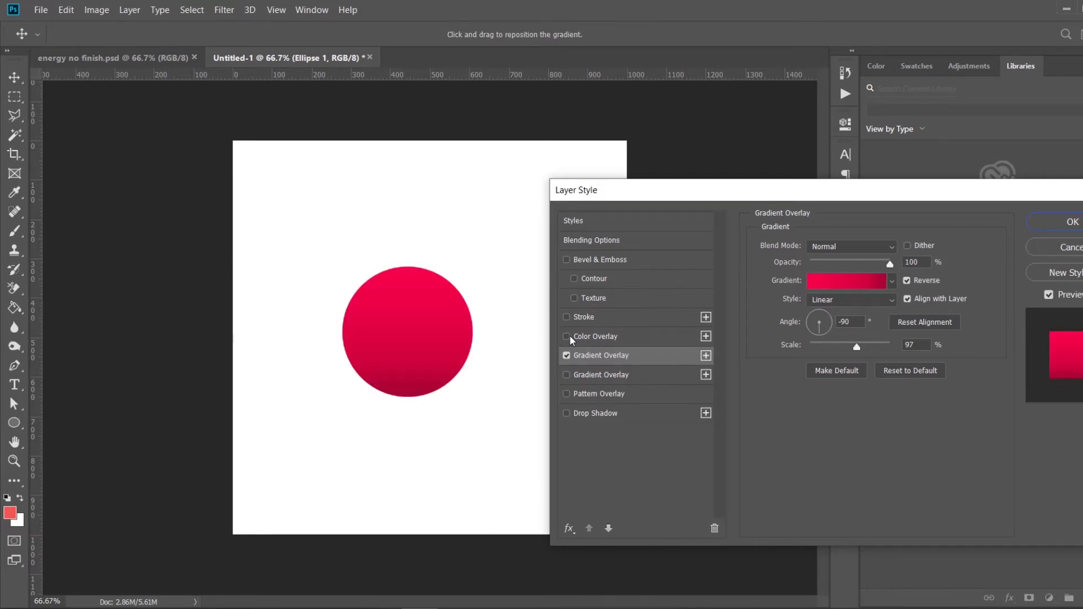
# Try rust red and light pink as the gradient overlay's two colour stops and discard the gradient changes
pyautogui.click(854, 279)
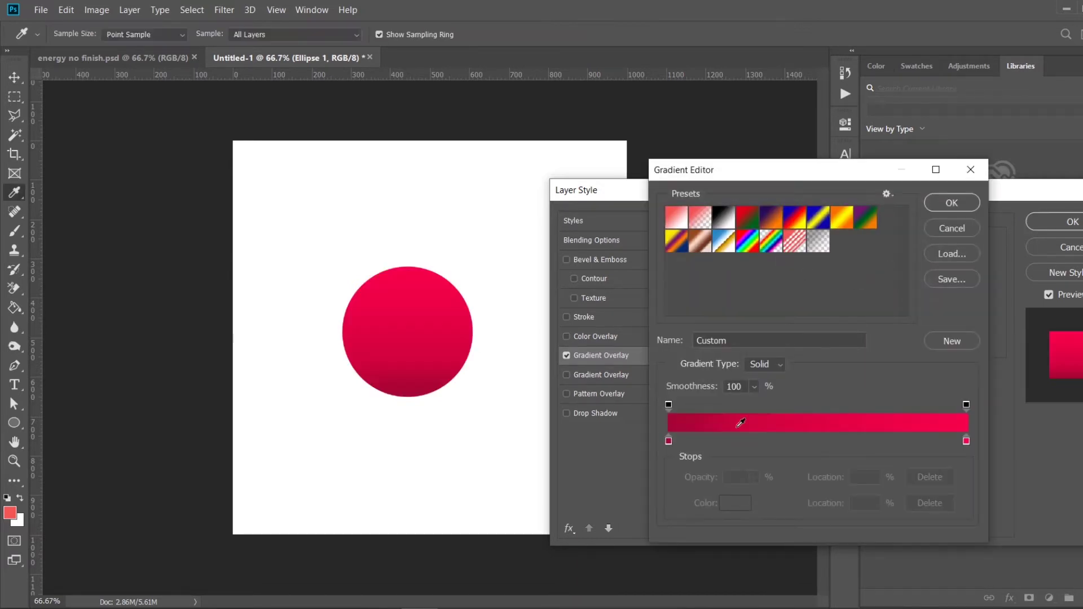
pyautogui.doubleClick(668, 441)
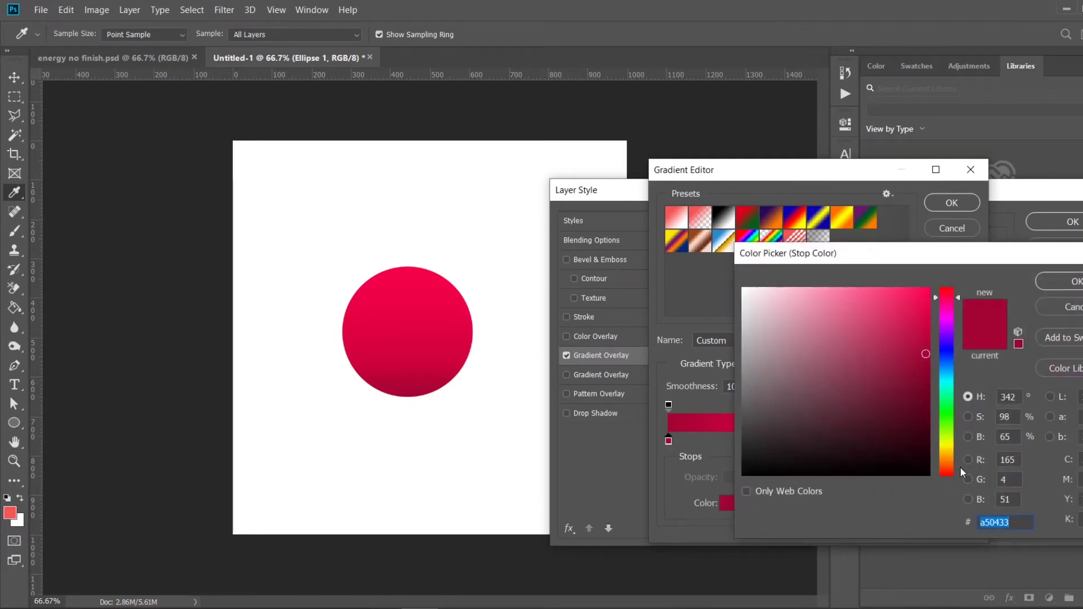
pyautogui.click(949, 467)
pyautogui.click(1072, 282)
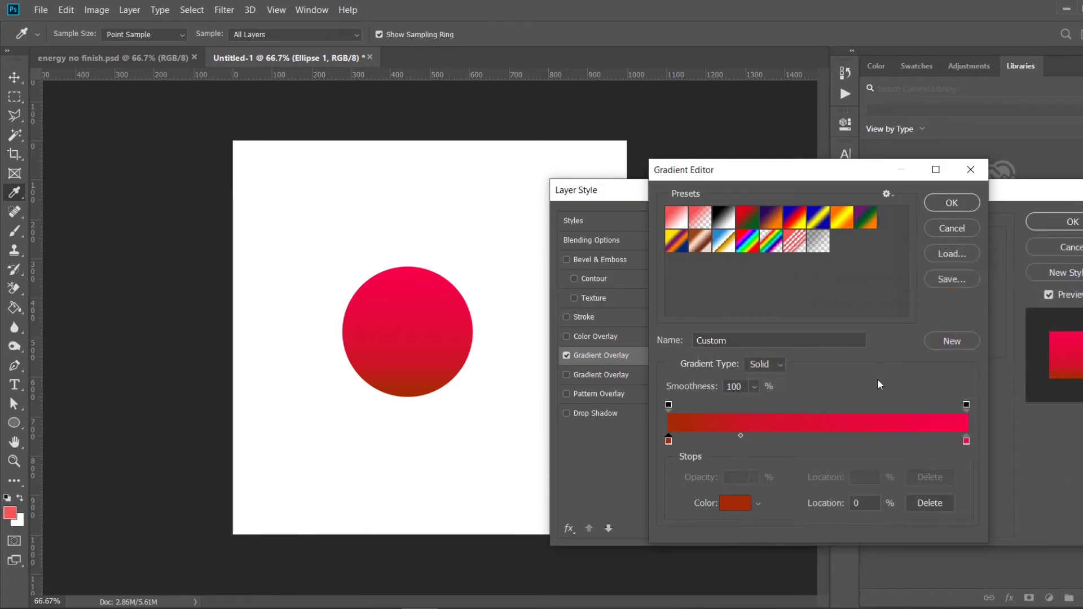
pyautogui.doubleClick(966, 441)
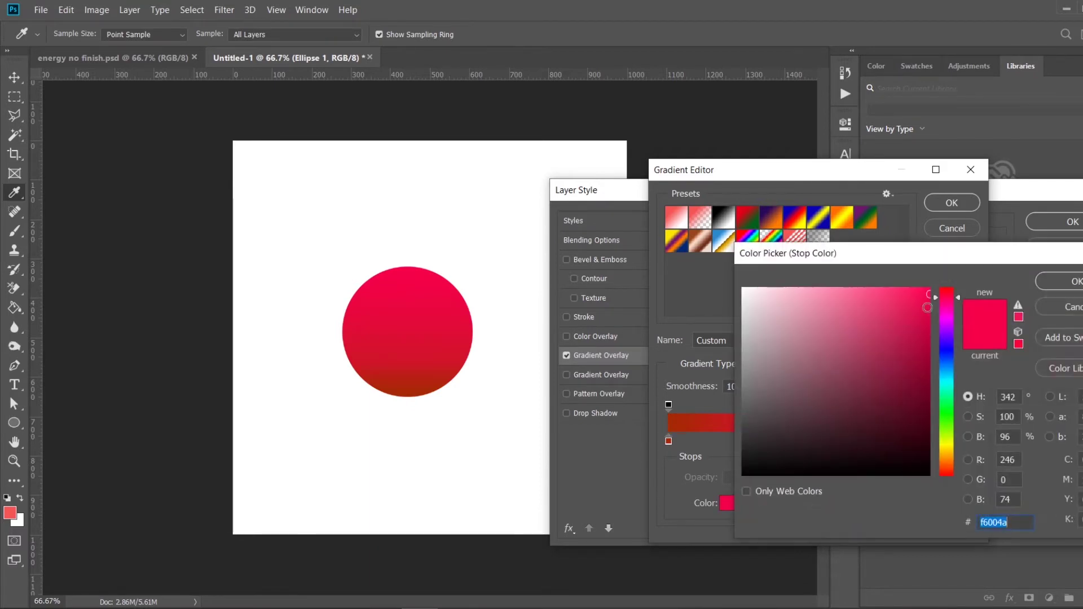
pyautogui.moveTo(927, 307); pyautogui.dragTo(797, 289)
pyautogui.click(1071, 281)
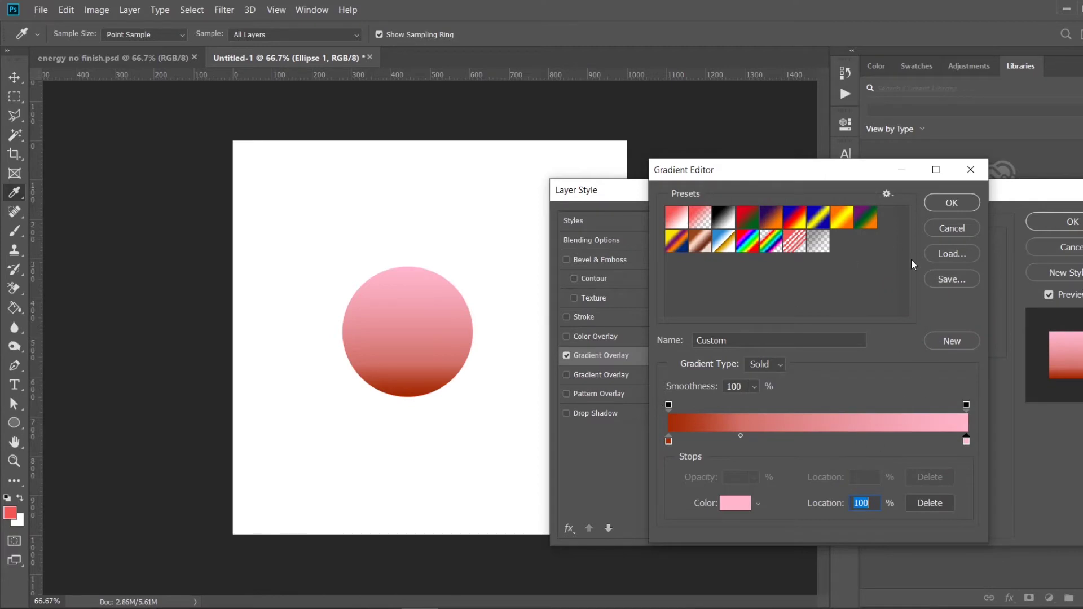
pyautogui.click(939, 225)
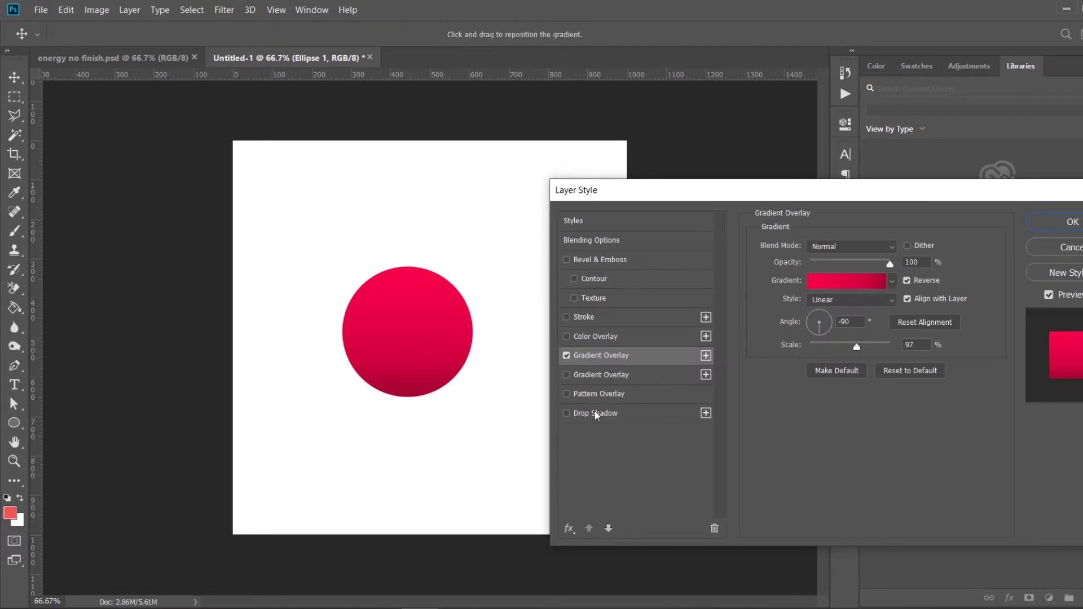
# Enable a black Drop Shadow on the circle with angle 141°, distance 1 px, spread 4% and size 16 px
pyautogui.click(567, 413)
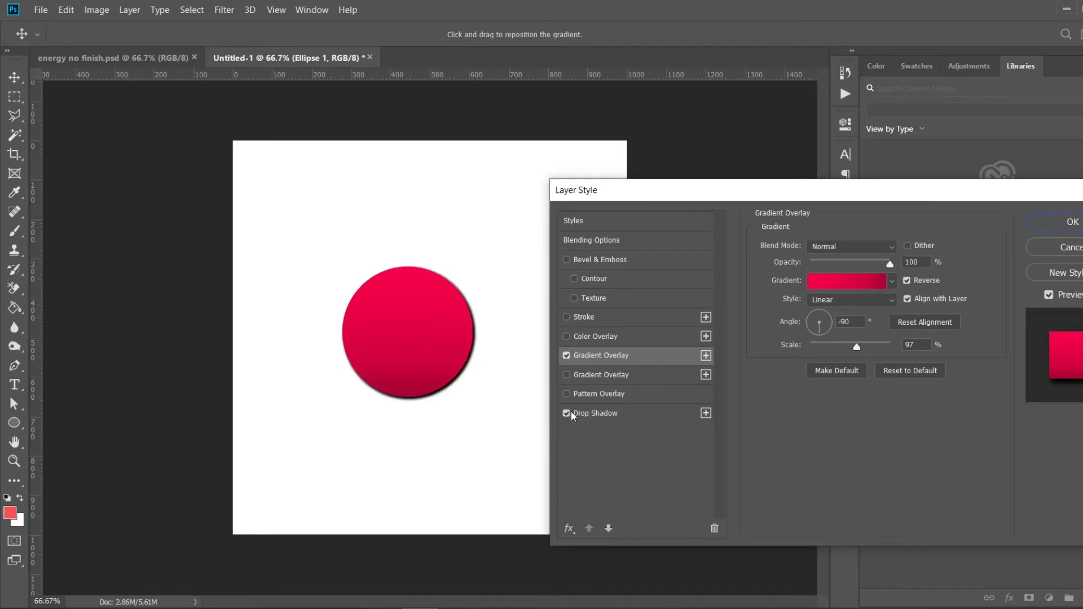
pyautogui.click(582, 414)
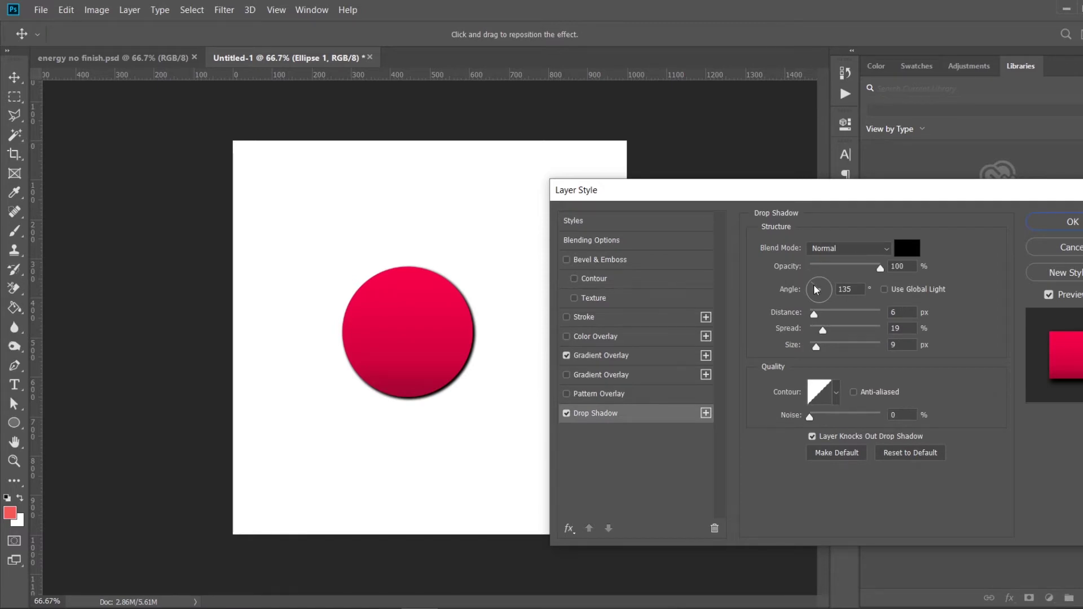
pyautogui.moveTo(816, 290)
pyautogui.mouseDown()
pyautogui.moveTo(815, 307)
pyautogui.moveTo(813, 285)
pyautogui.mouseUp()
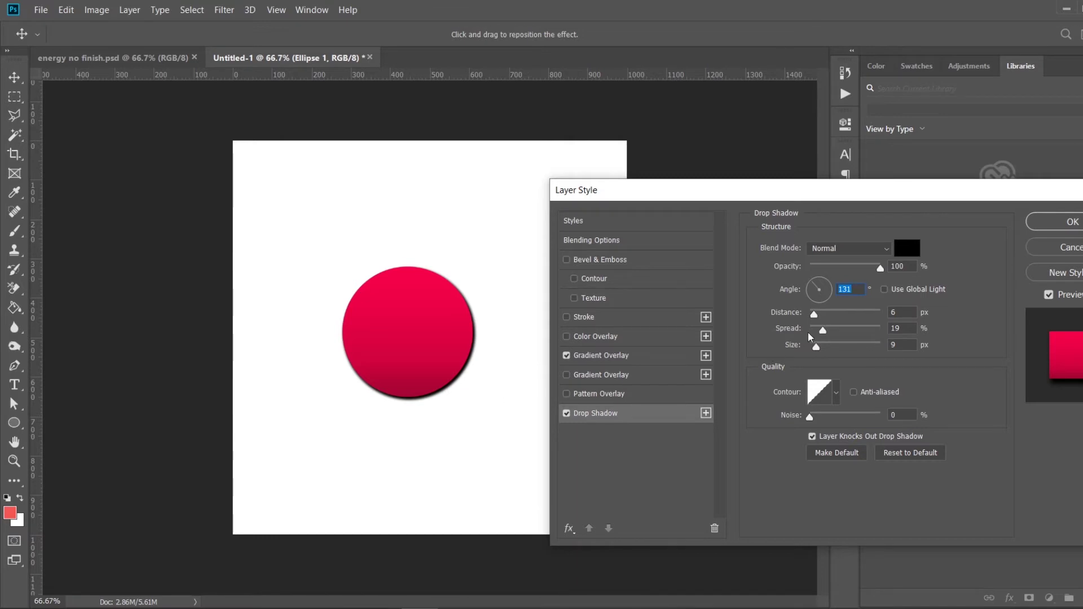
pyautogui.moveTo(814, 313)
pyautogui.mouseDown()
pyautogui.moveTo(896, 316)
pyautogui.moveTo(818, 314)
pyautogui.moveTo(840, 331)
pyautogui.moveTo(883, 322)
pyautogui.moveTo(813, 332)
pyautogui.moveTo(839, 346)
pyautogui.moveTo(822, 349)
pyautogui.moveTo(821, 317)
pyautogui.moveTo(811, 318)
pyautogui.moveTo(813, 333)
pyautogui.moveTo(814, 316)
pyautogui.moveTo(839, 348)
pyautogui.moveTo(822, 349)
pyautogui.moveTo(811, 317)
pyautogui.mouseUp()
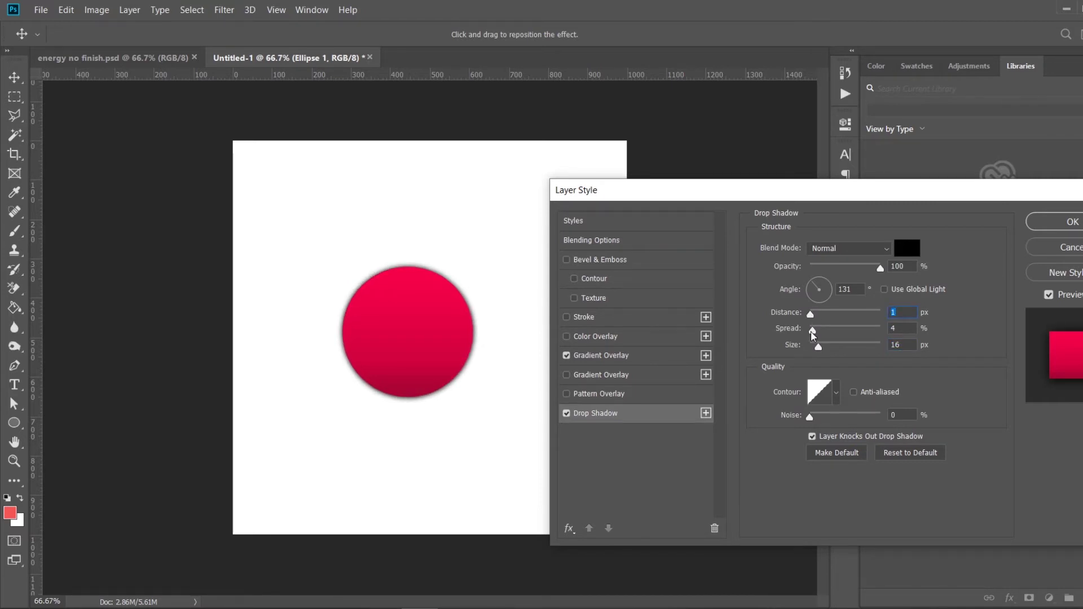
pyautogui.moveTo(825, 286); pyautogui.dragTo(813, 285)
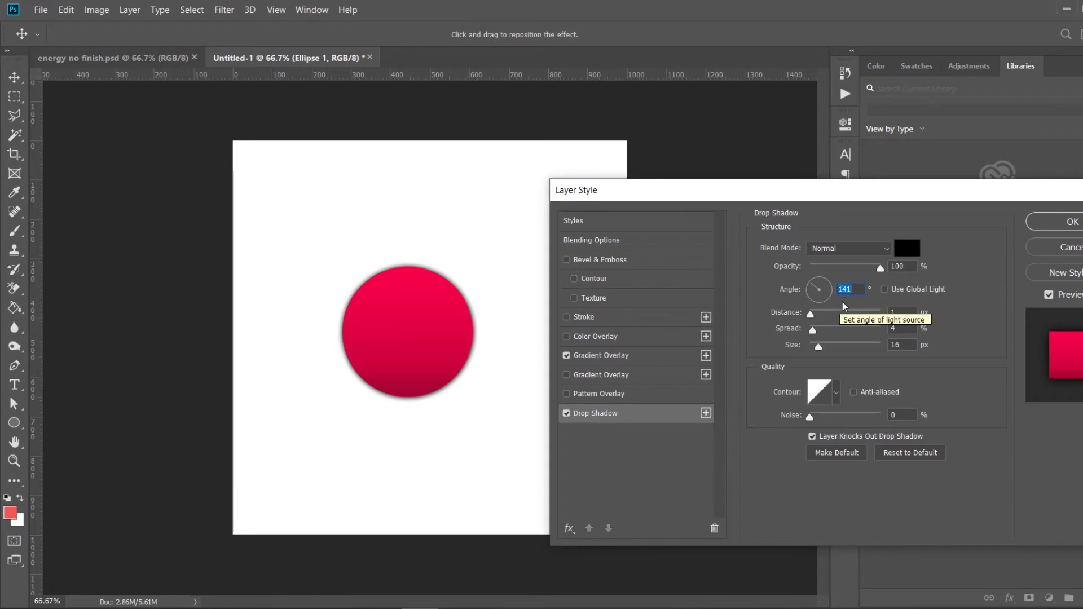
# Set the drop shadow's distance to 24 px, spread to 0%, size to 54 px and opacity to 38%, and apply the layer style
pyautogui.moveTo(824, 347); pyautogui.dragTo(828, 347)
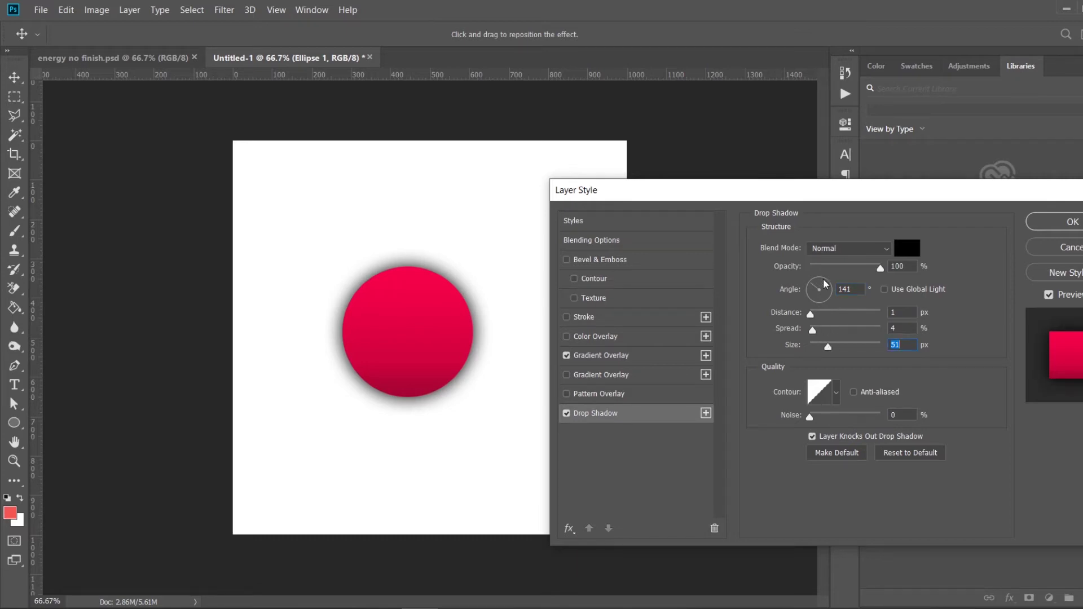
pyautogui.moveTo(810, 314); pyautogui.dragTo(812, 334)
pyautogui.moveTo(811, 316); pyautogui.dragTo(829, 317)
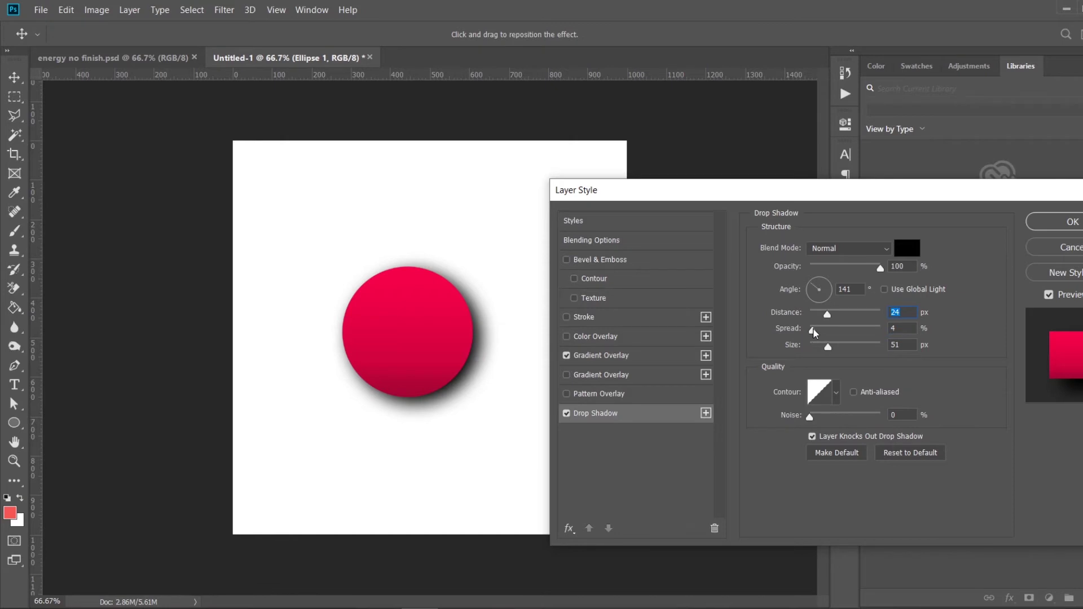
pyautogui.moveTo(827, 347); pyautogui.dragTo(808, 335)
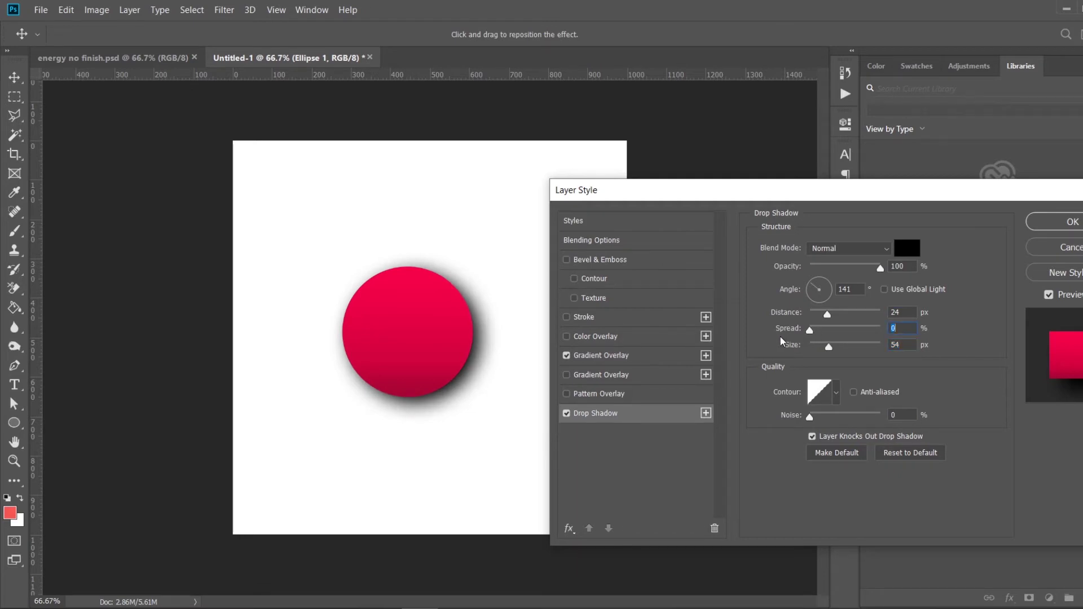
pyautogui.moveTo(880, 268); pyautogui.dragTo(836, 272)
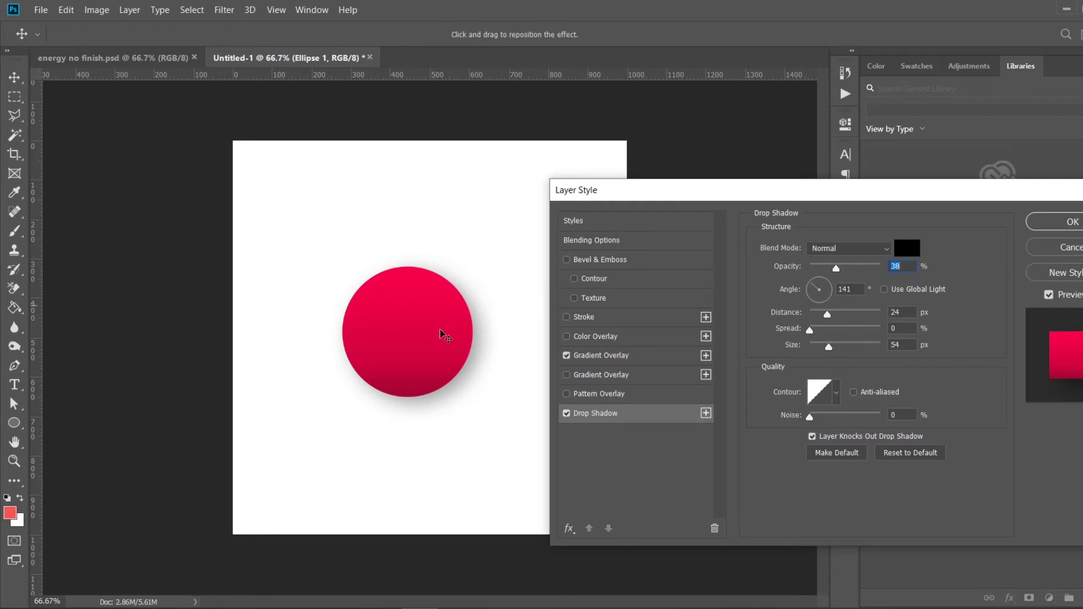
pyautogui.click(1059, 221)
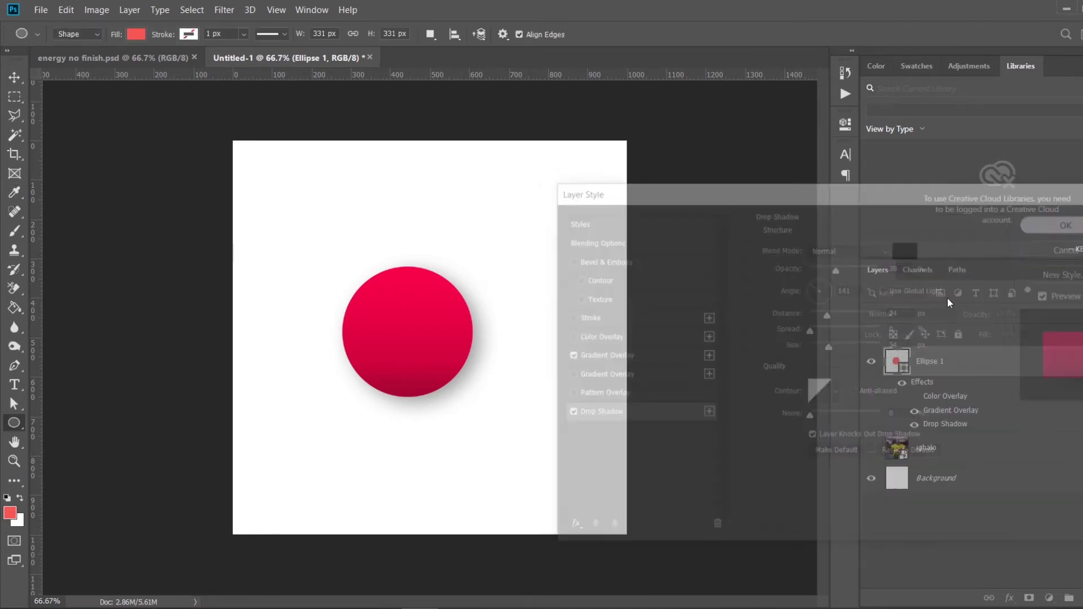
# Show the photo layer beneath the circle and toggle all of the circle's effects off and back on
pyautogui.click(871, 434)
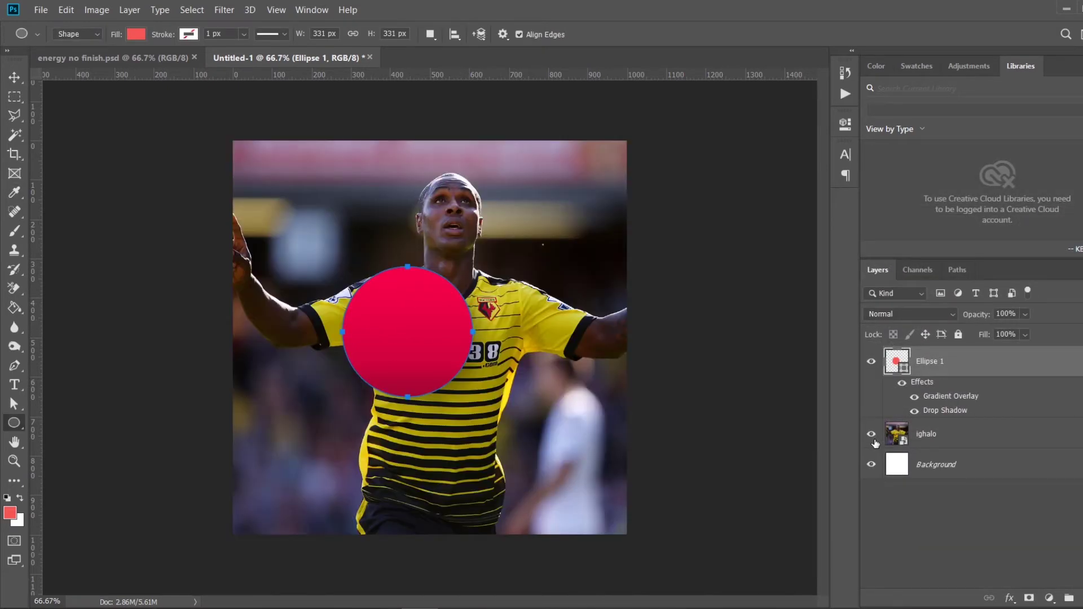
pyautogui.click(902, 384)
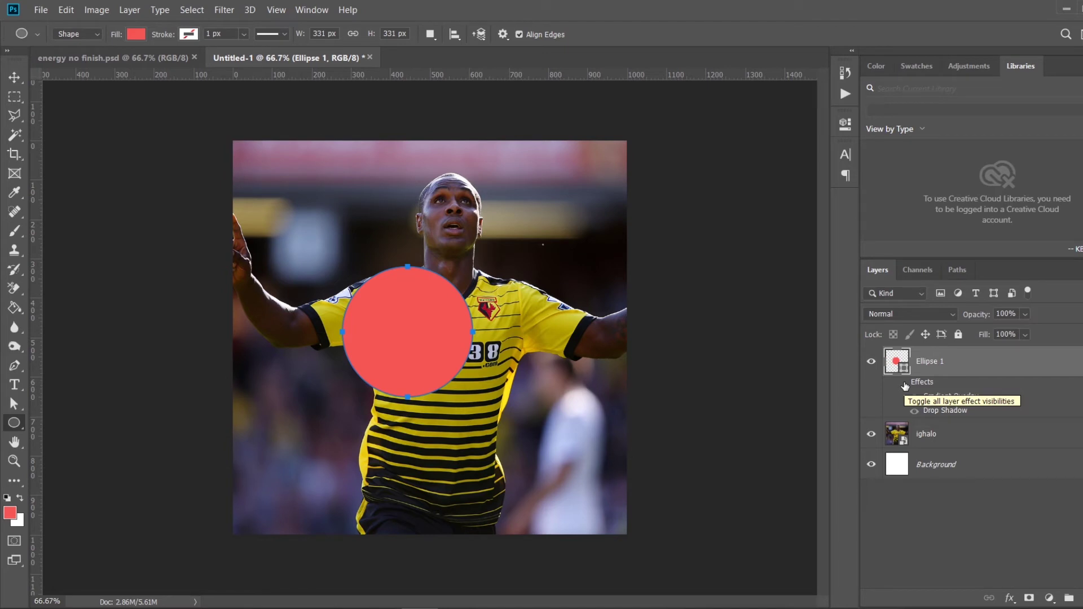
pyautogui.click(903, 384)
# Move the circle slightly upwards over the photo while its Drop Shadow is hidden, and show the shadow again
pyautogui.click(915, 412)
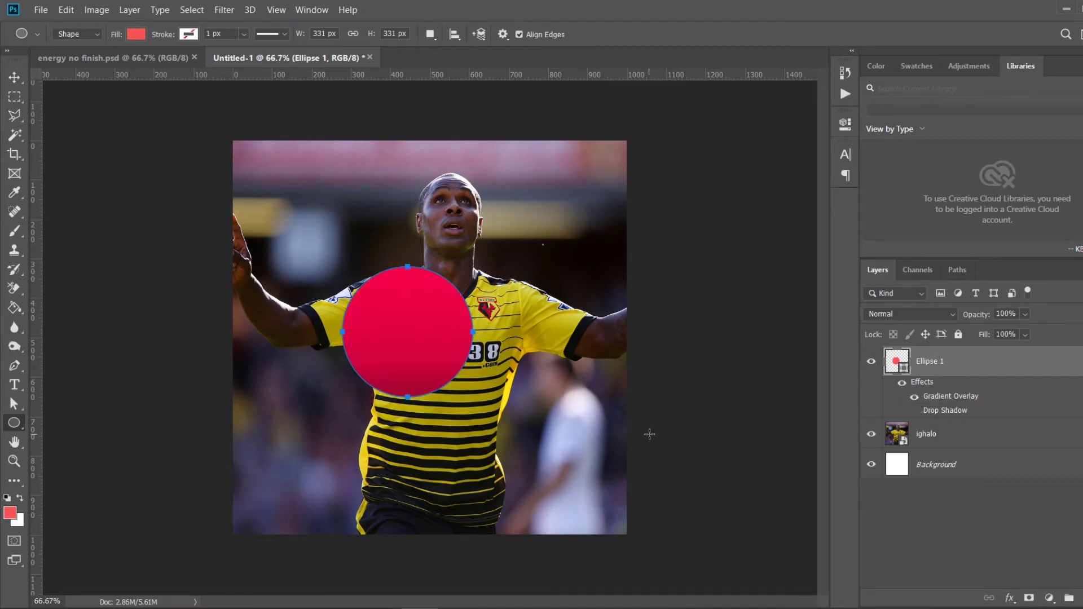
pyautogui.click(15, 78)
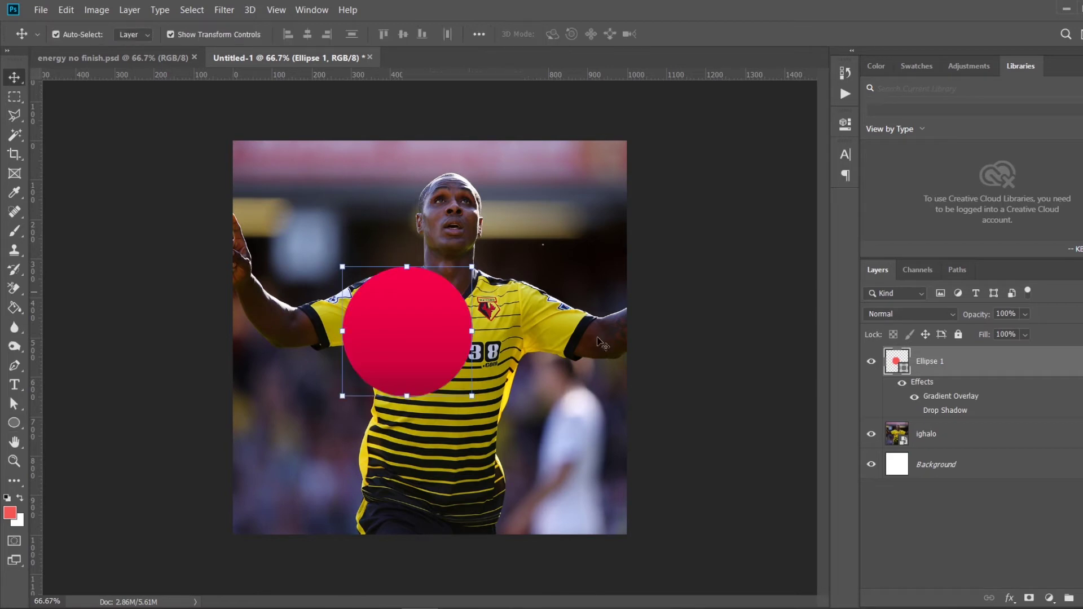
pyautogui.click(635, 379)
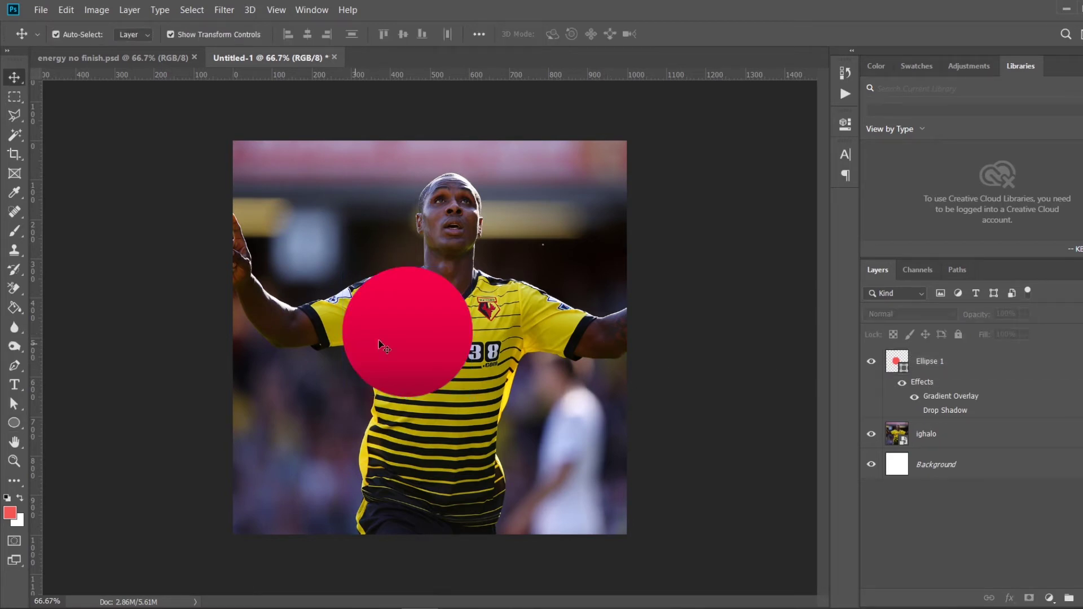
pyautogui.moveTo(399, 326); pyautogui.dragTo(399, 302)
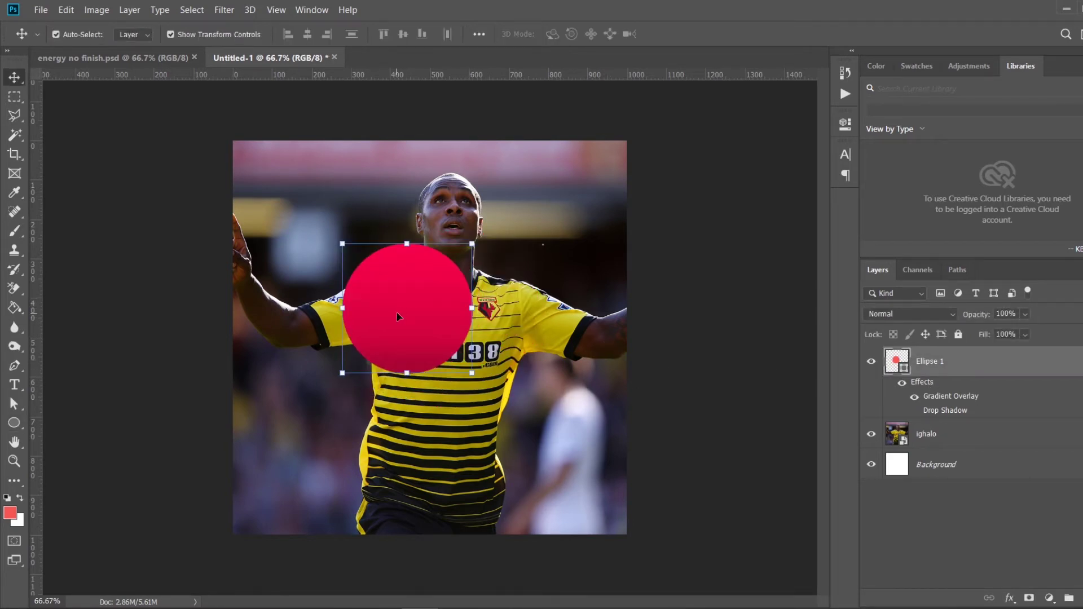
pyautogui.click(914, 410)
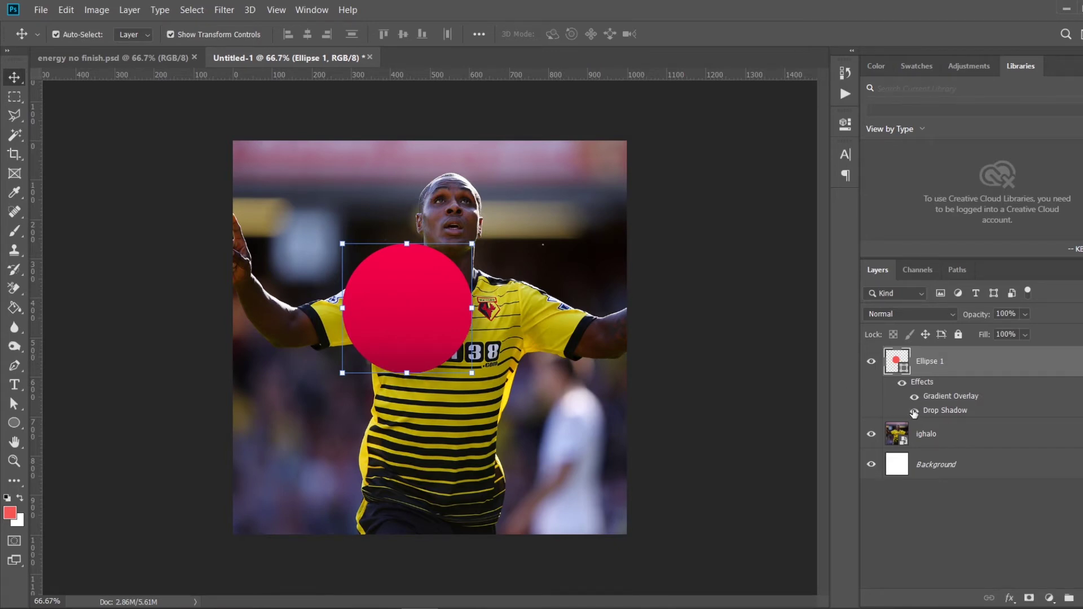
# Raise the opacity of the circle's Drop Shadow to 63% and apply the layer style
pyautogui.click(471, 355)
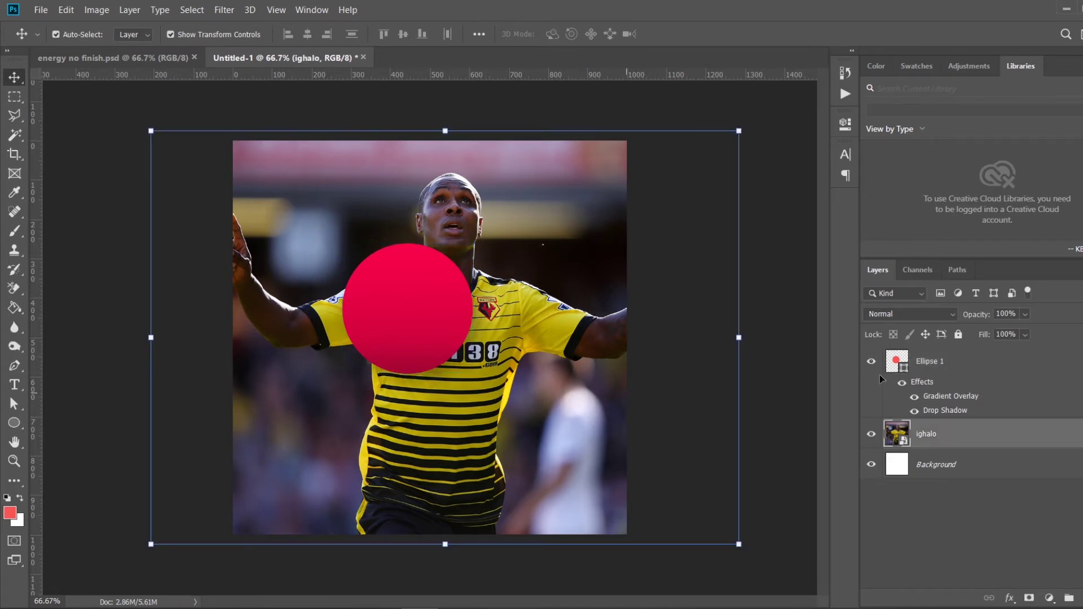
pyautogui.click(408, 316)
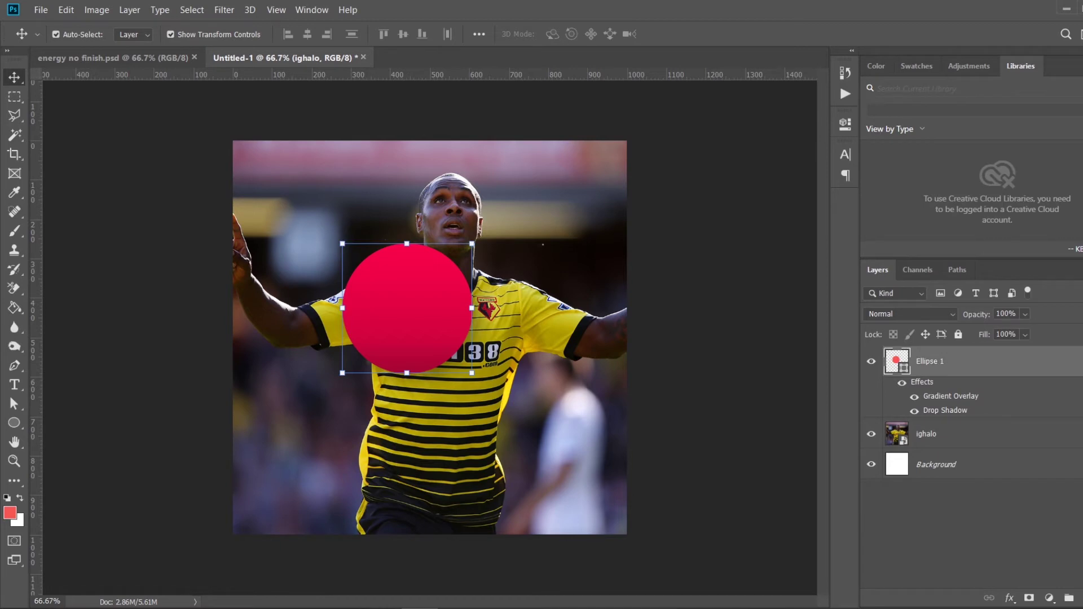
pyautogui.doubleClick(1005, 361)
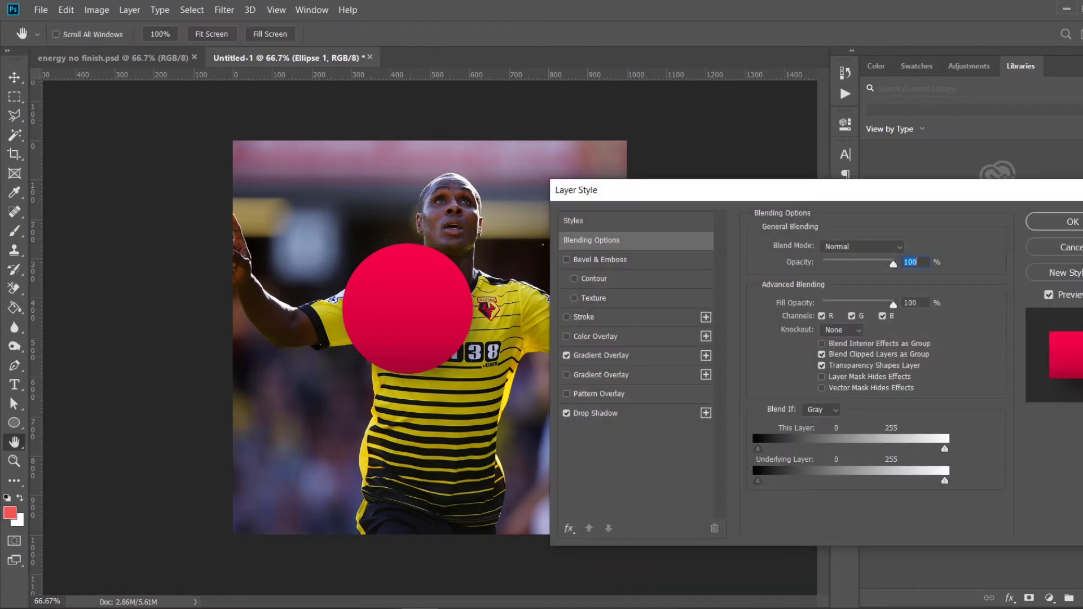
pyautogui.click(622, 355)
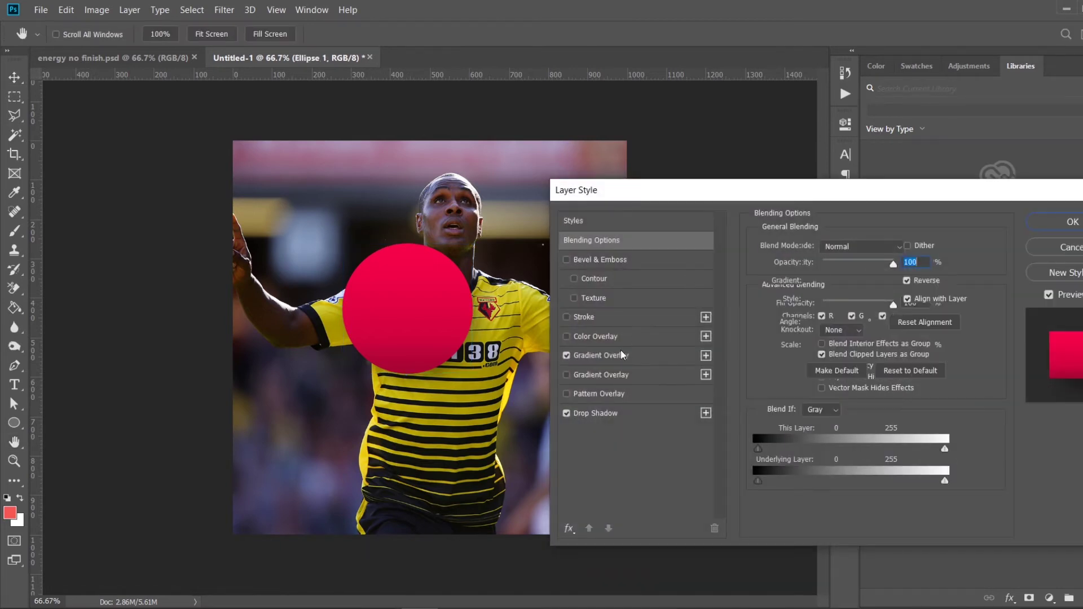
pyautogui.click(611, 413)
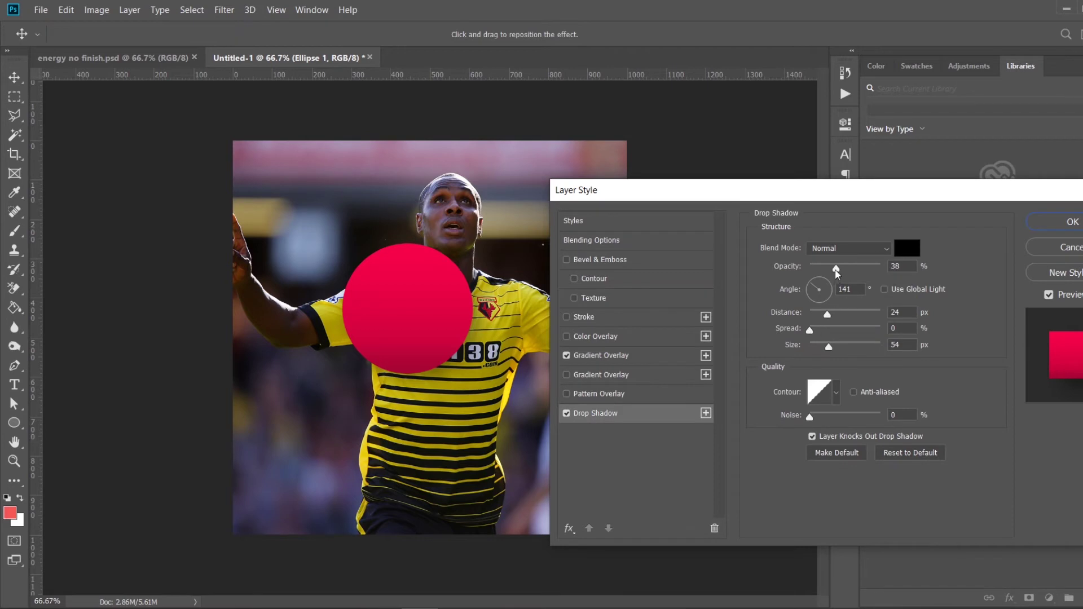
pyautogui.moveTo(837, 273); pyautogui.dragTo(887, 271)
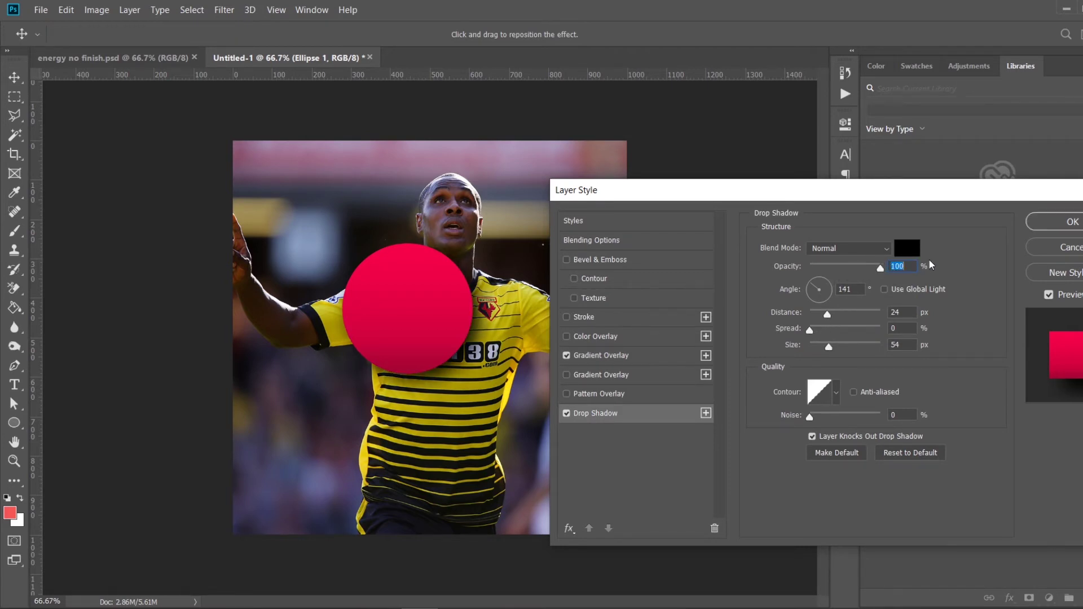
pyautogui.moveTo(878, 272); pyautogui.dragTo(850, 275)
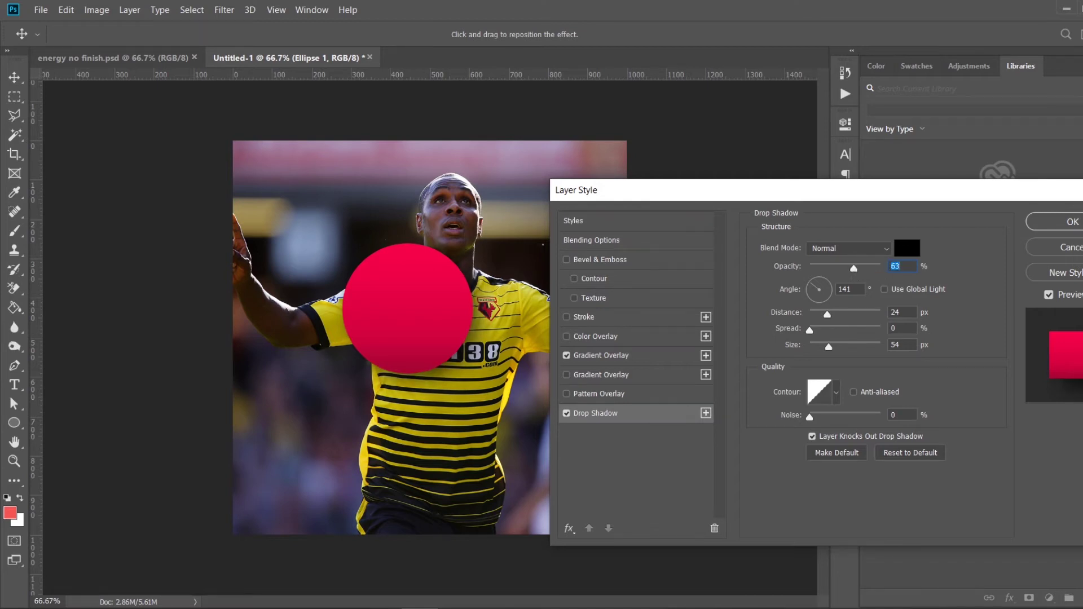
pyautogui.click(1070, 222)
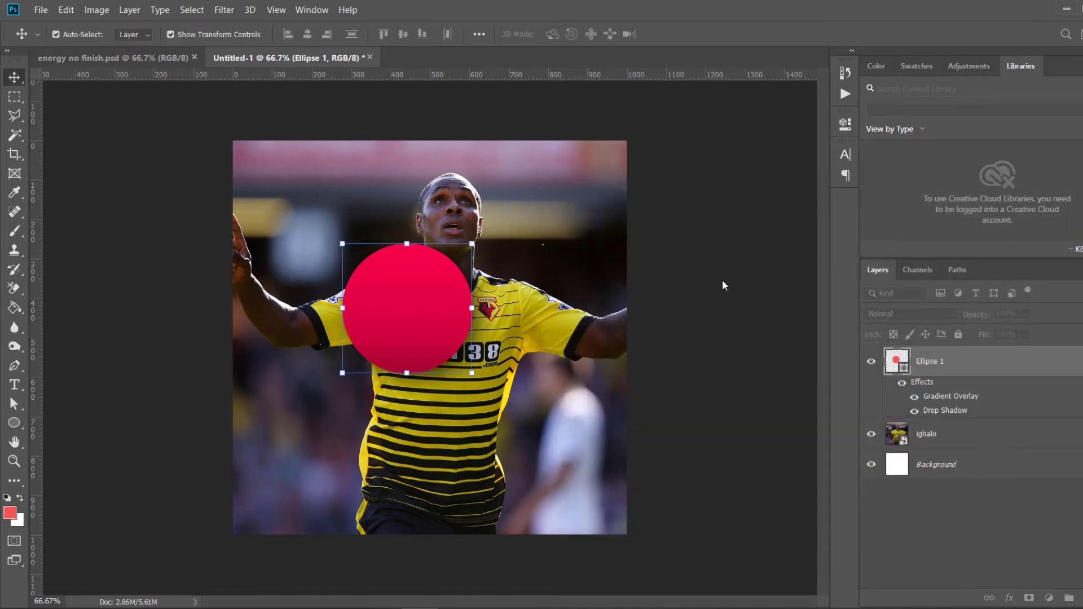
# Add a Brightness/Contrast adjustment layer directly above the photo layer and set its brightness to 85
pyautogui.click(959, 438)
pyautogui.click(1049, 598)
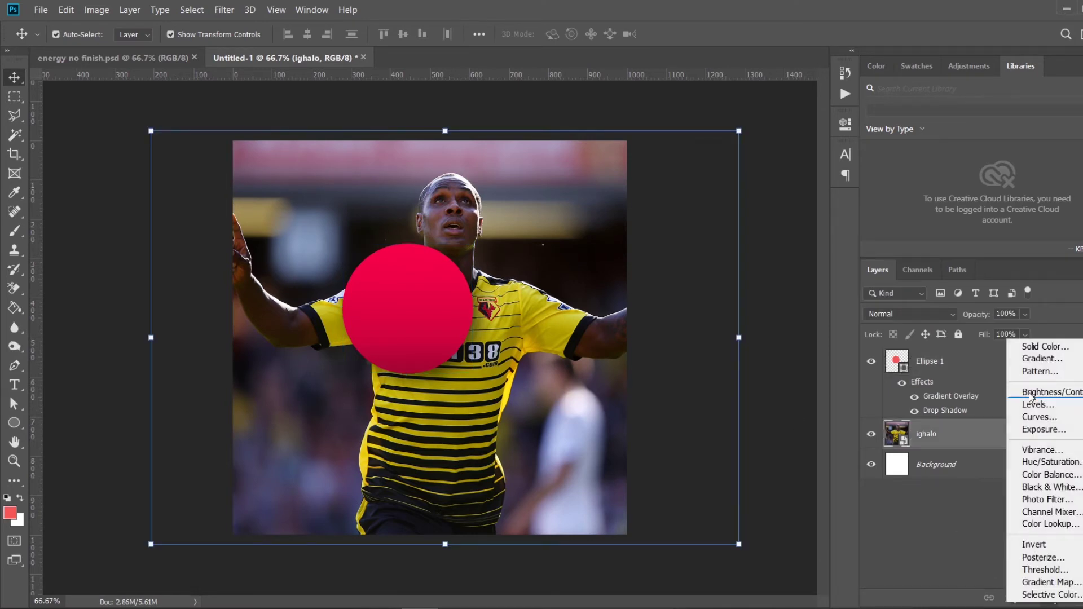
pyautogui.click(1063, 398)
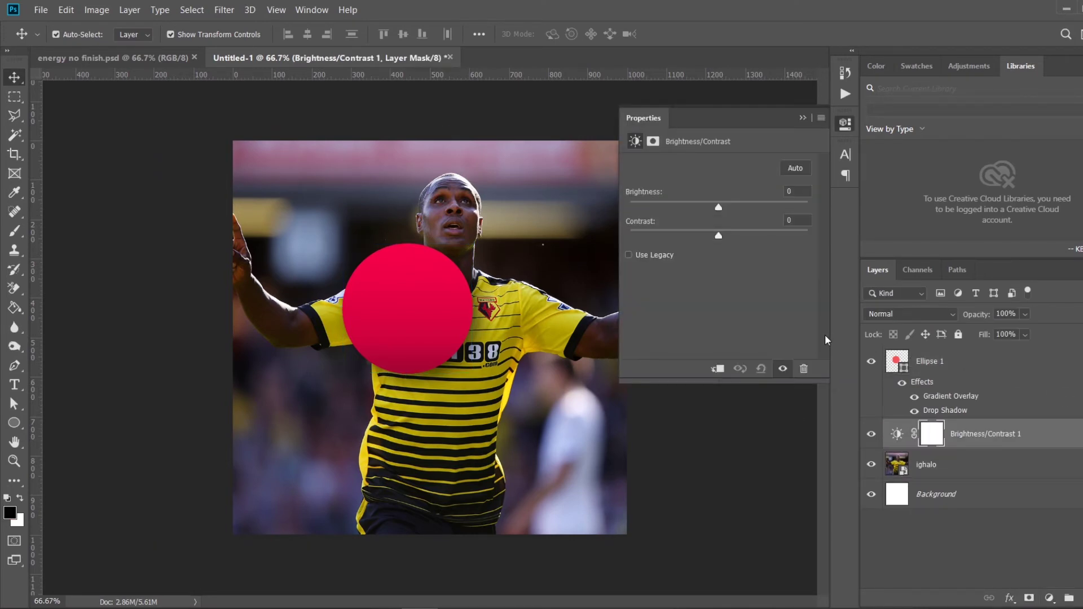
pyautogui.moveTo(723, 207); pyautogui.dragTo(773, 207)
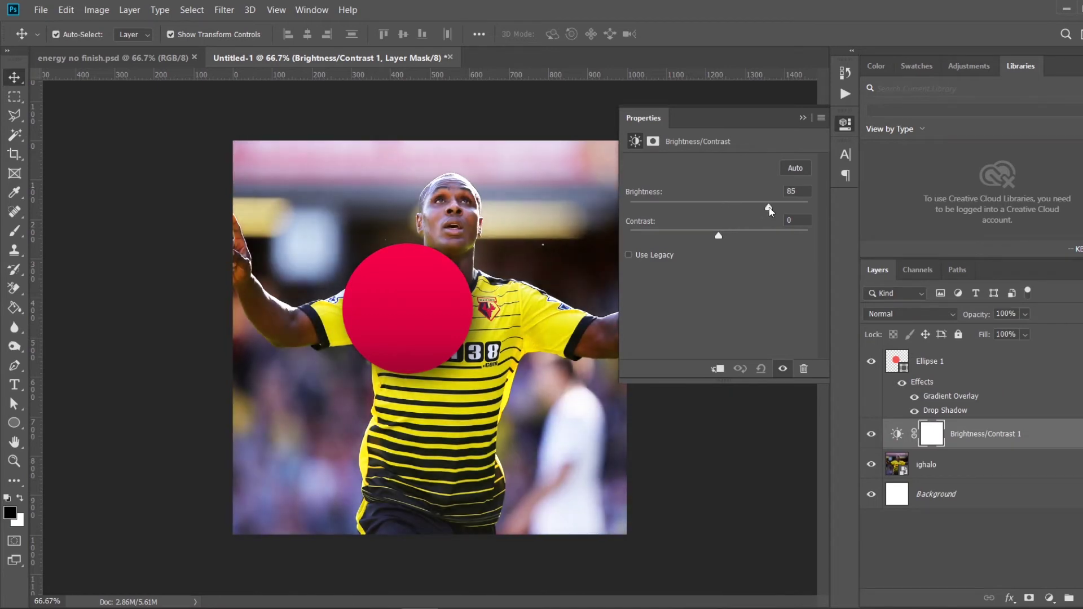
pyautogui.click(801, 119)
pyautogui.click(686, 219)
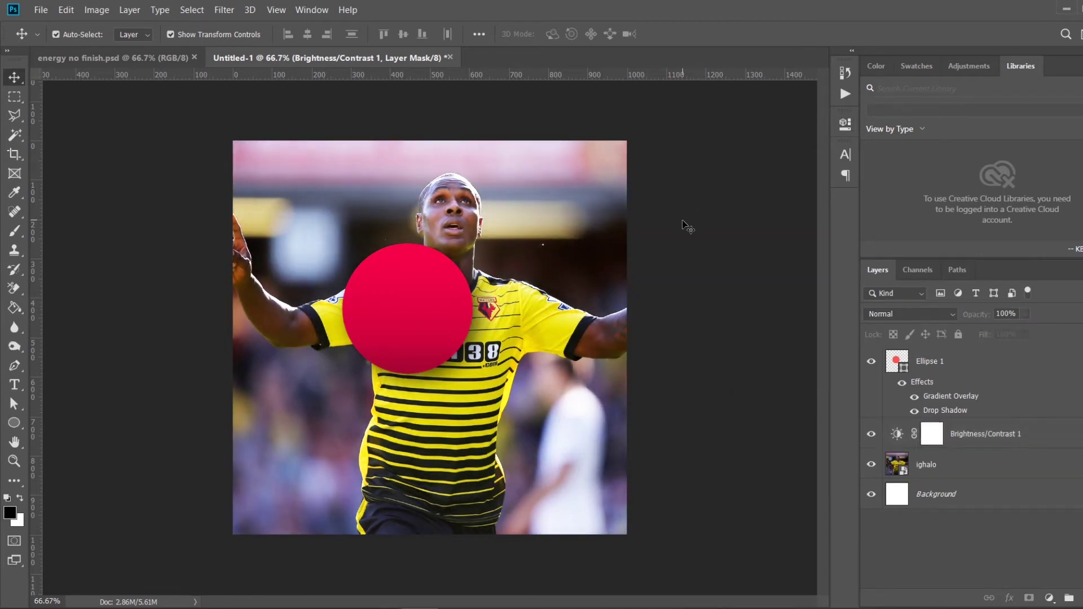
# Move the circle to the lower-left area of the photo and add the text NFA in Trajan Pro Bold above it
pyautogui.moveTo(423, 331); pyautogui.dragTo(346, 475)
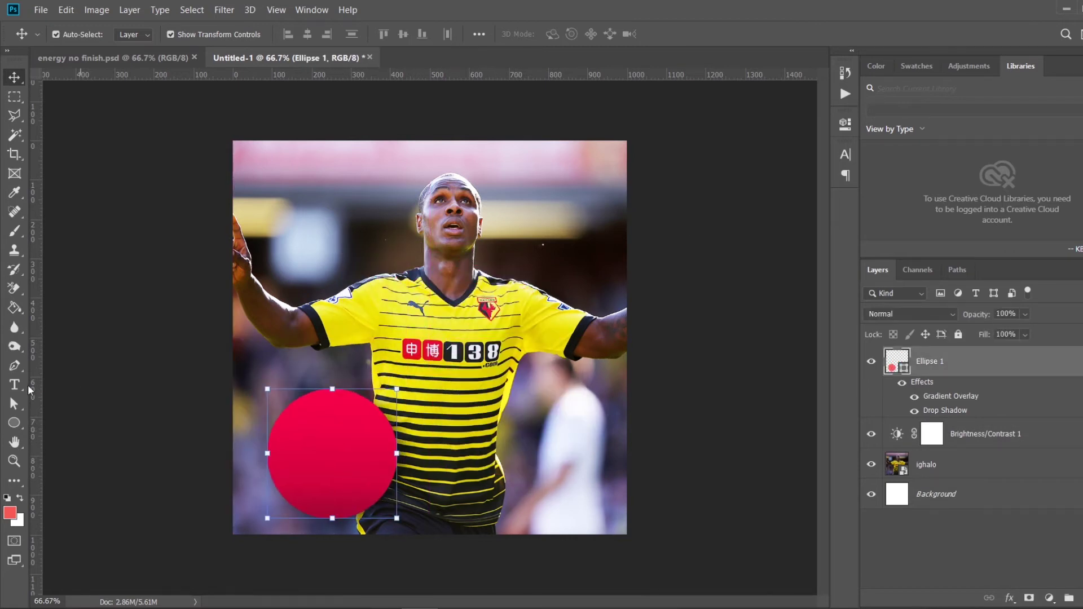
pyautogui.click(24, 385)
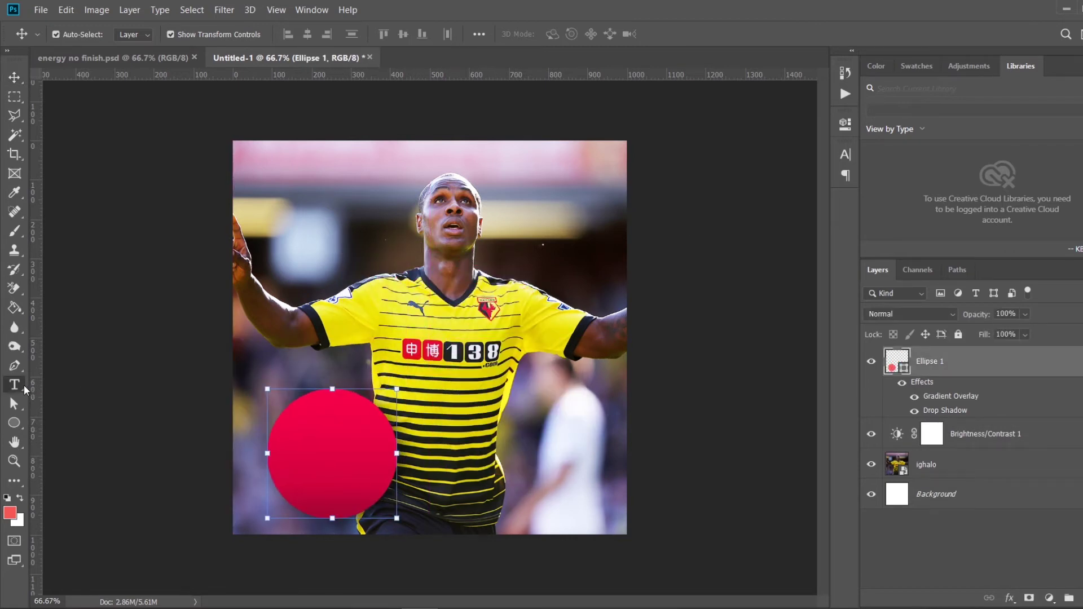
pyautogui.click(331, 249)
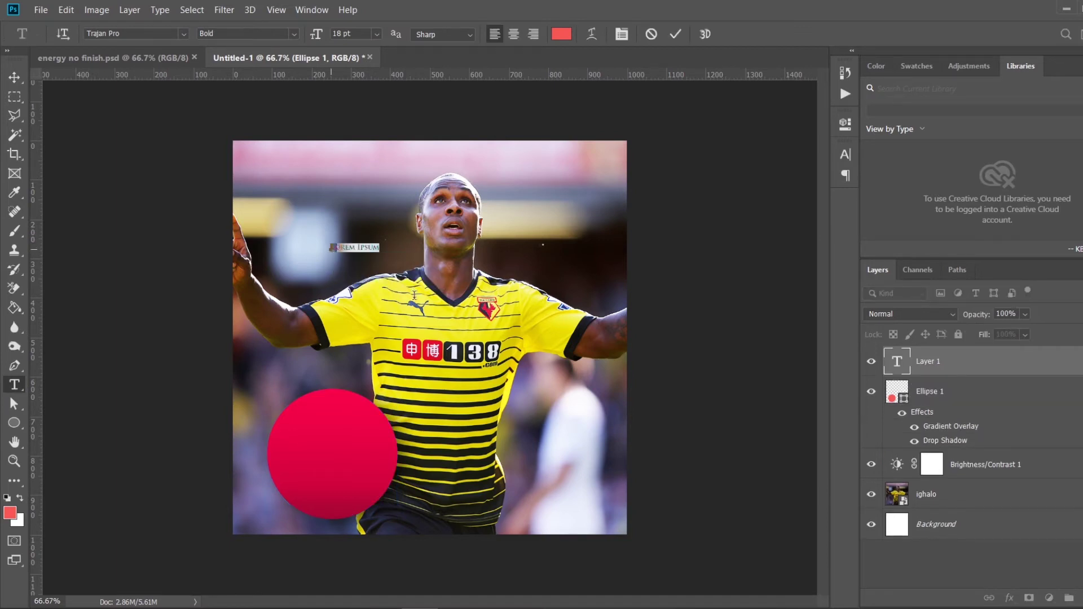
pyautogui.write('AXA')
# Enlarge the NFA text over the red circle and fill it with black
pyautogui.click(17, 80)
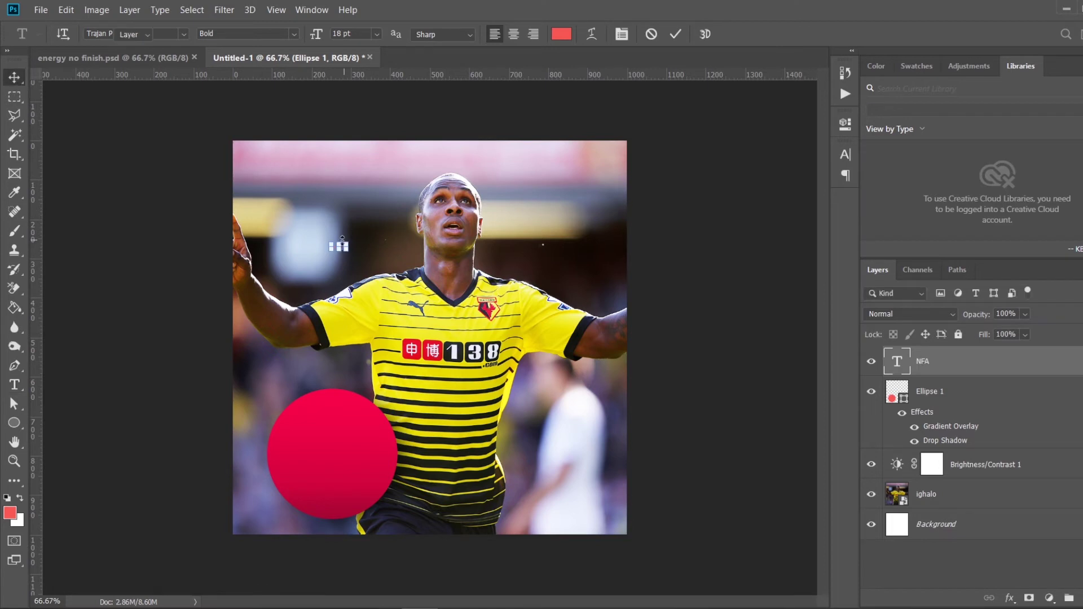
pyautogui.moveTo(346, 250); pyautogui.dragTo(488, 344)
pyautogui.moveTo(476, 296); pyautogui.dragTo(415, 458)
pyautogui.press('Return')
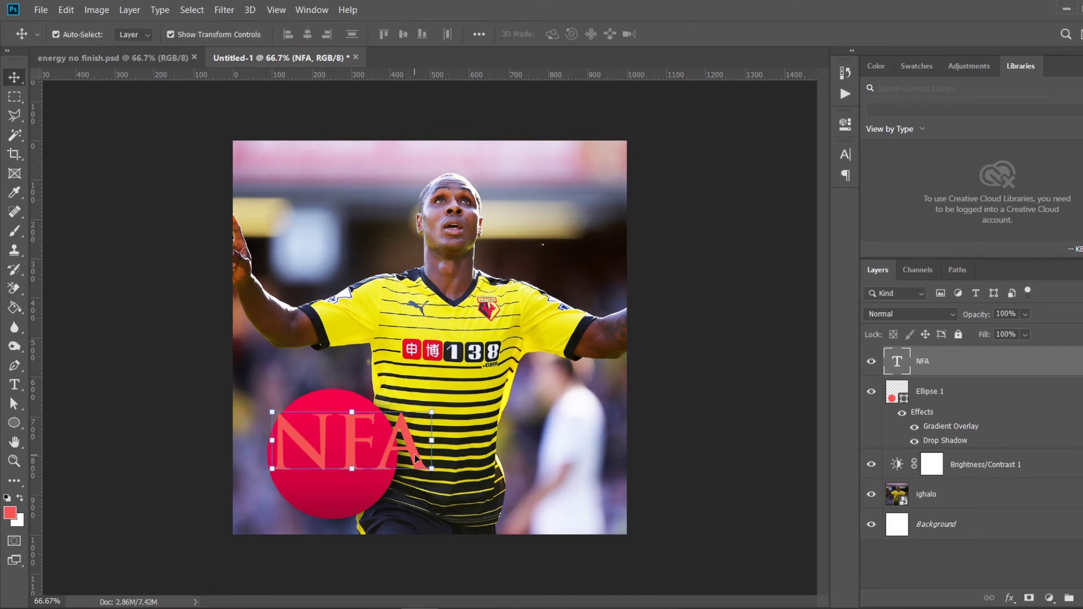
pyautogui.press('d')
pyautogui.hotkey('alt', 'BackSpace')
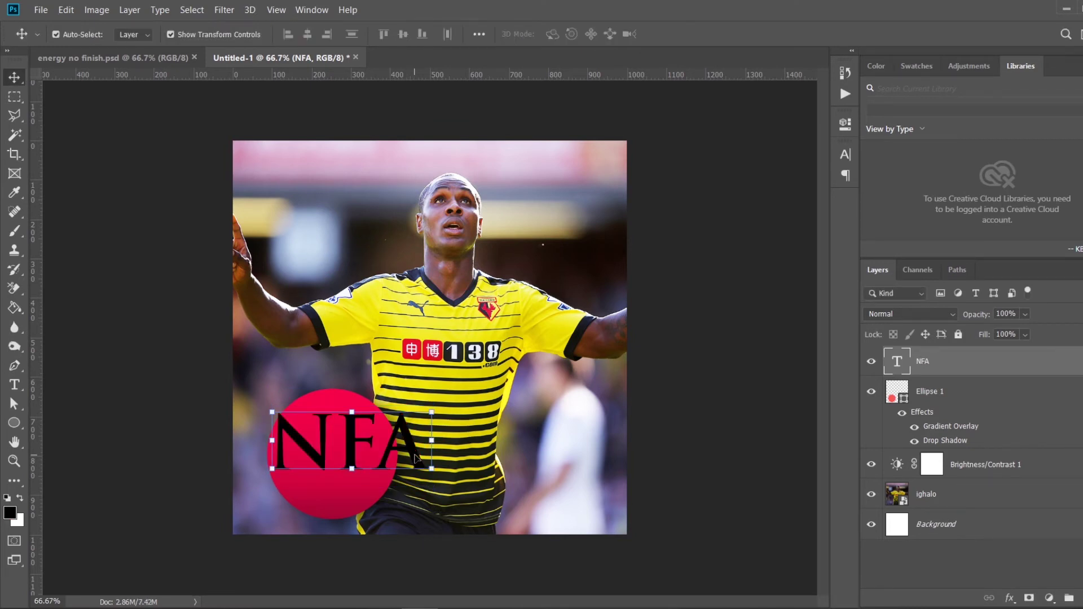
# Fill the NFA text with white and scale it down to about 63% so it fits inside the red circle
pyautogui.hotkey('ctrl', 'BackSpace')
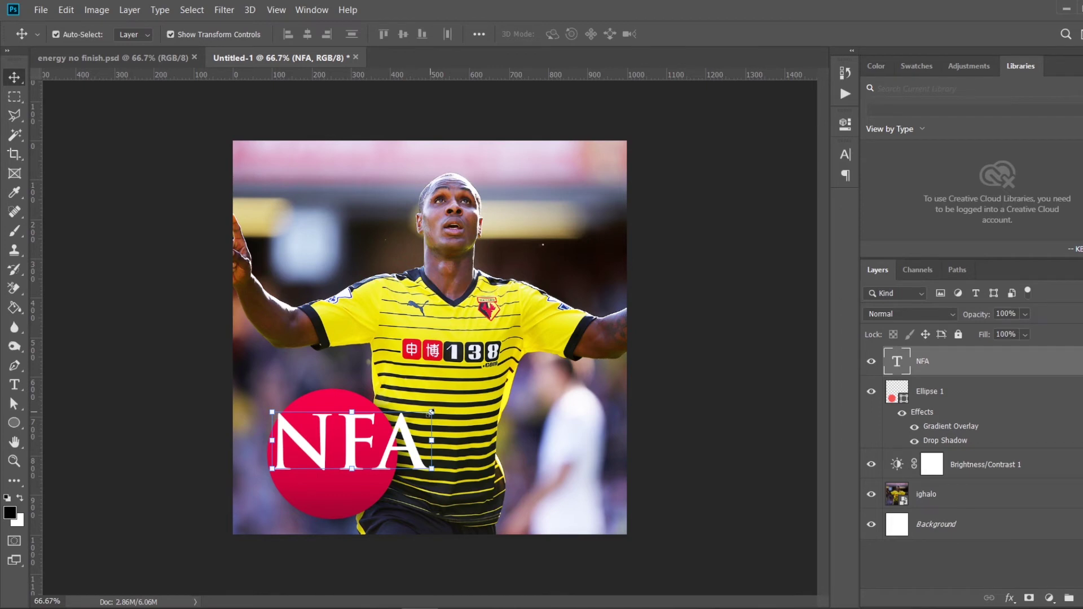
pyautogui.moveTo(430, 412); pyautogui.dragTo(372, 457)
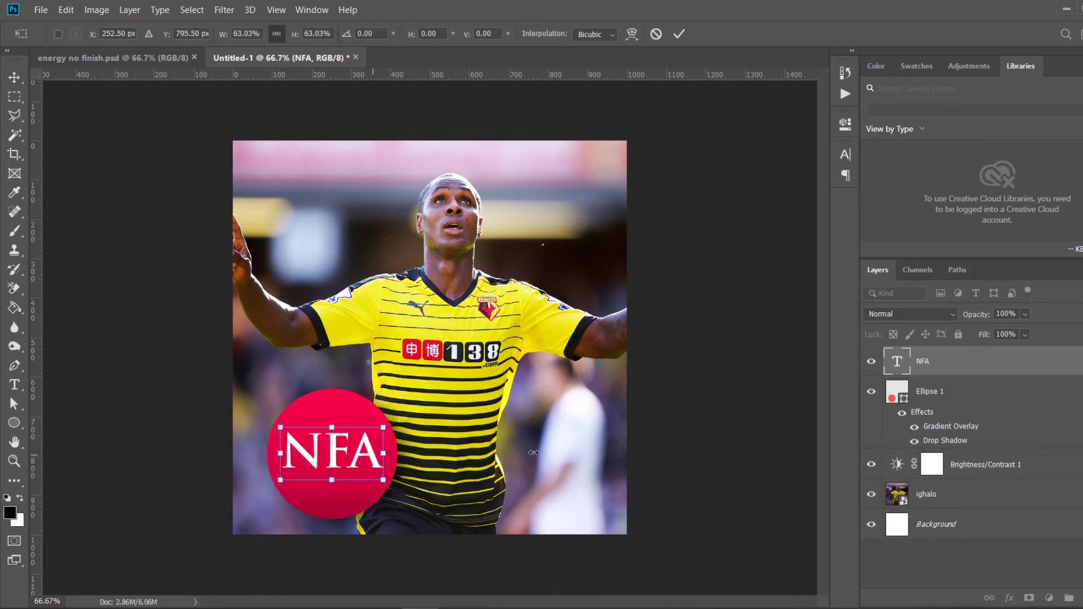
pyautogui.press('Return')
# Hide and show the red circle's Drop Shadow effect to compare the circle with and without it
pyautogui.click(569, 511)
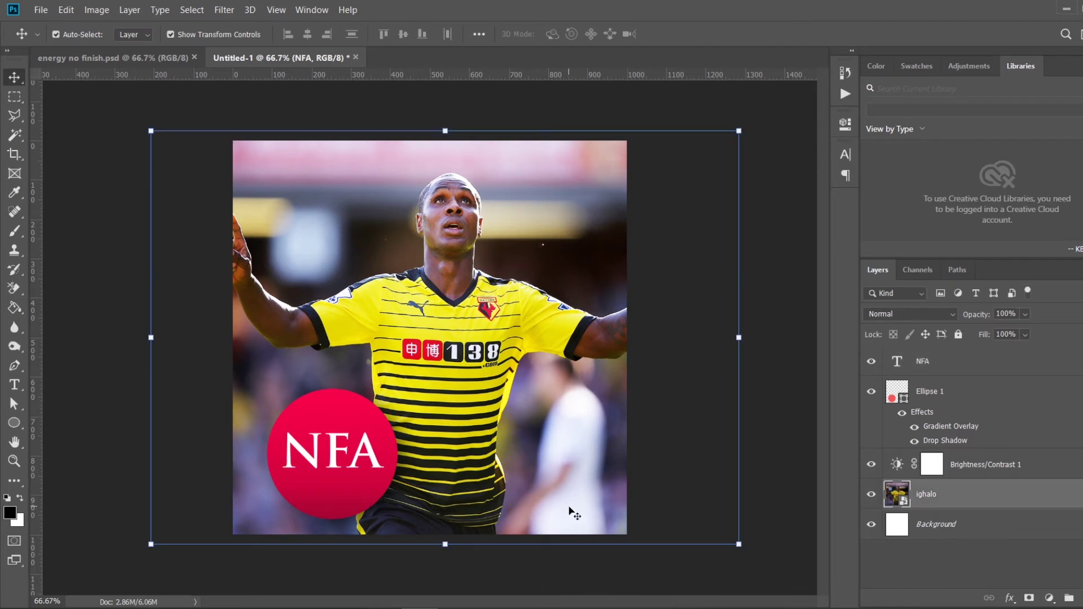
pyautogui.click(354, 486)
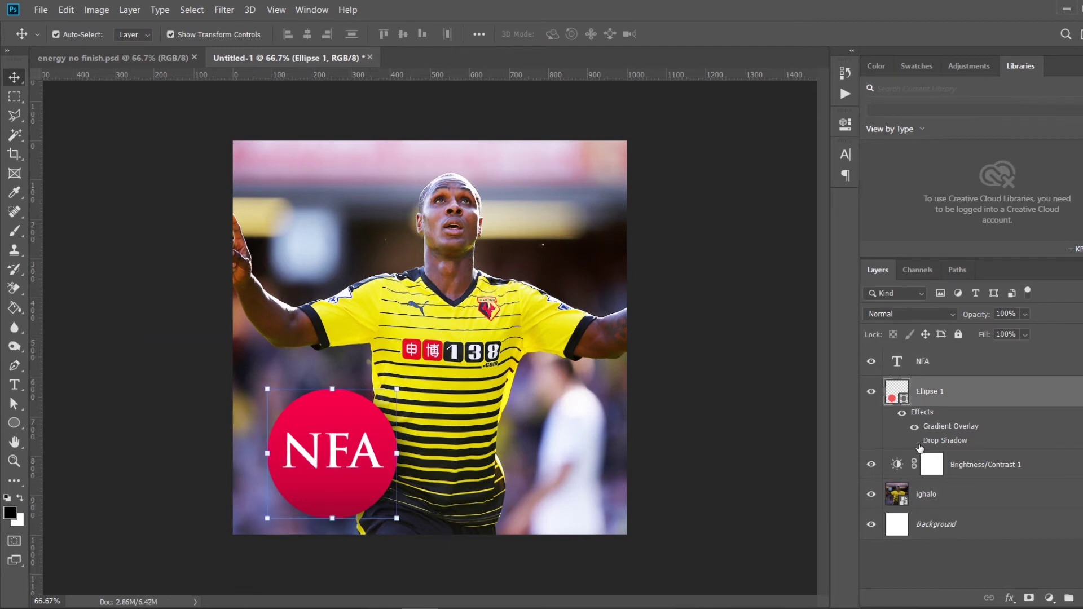
pyautogui.click(653, 426)
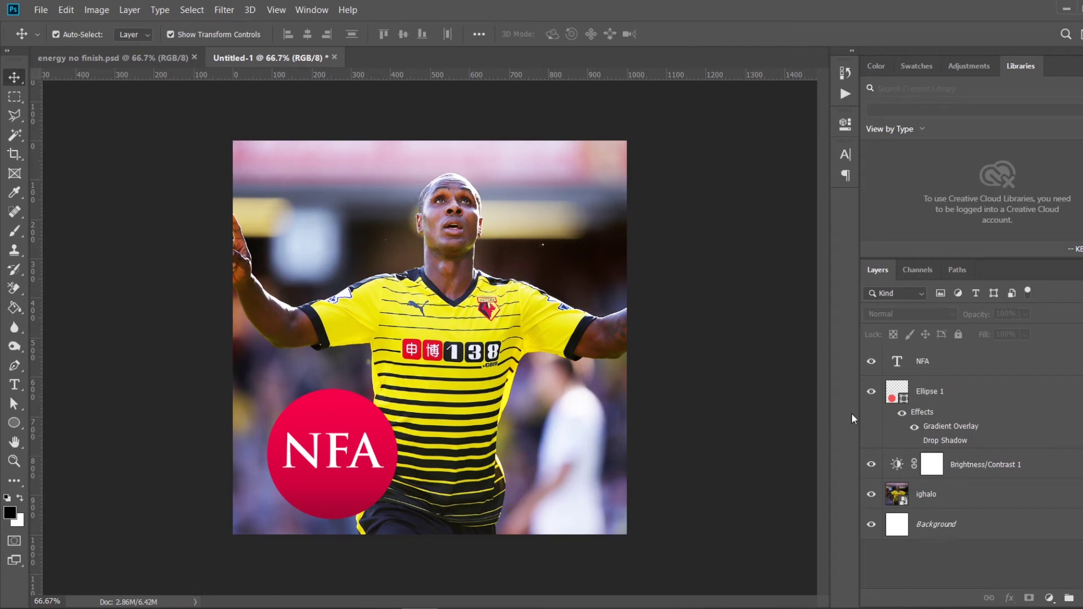
pyautogui.click(915, 441)
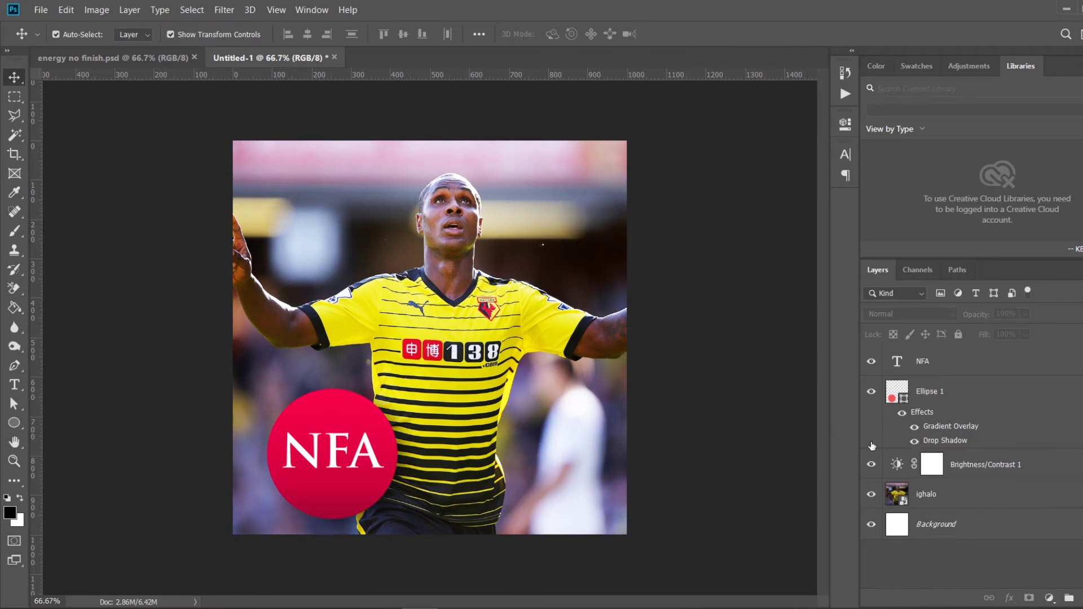
# Hide the circle, Brightness/Contrast and photo layers, and move the NFA text near the middle of the white canvas
pyautogui.moveTo(375, 459); pyautogui.dragTo(494, 359)
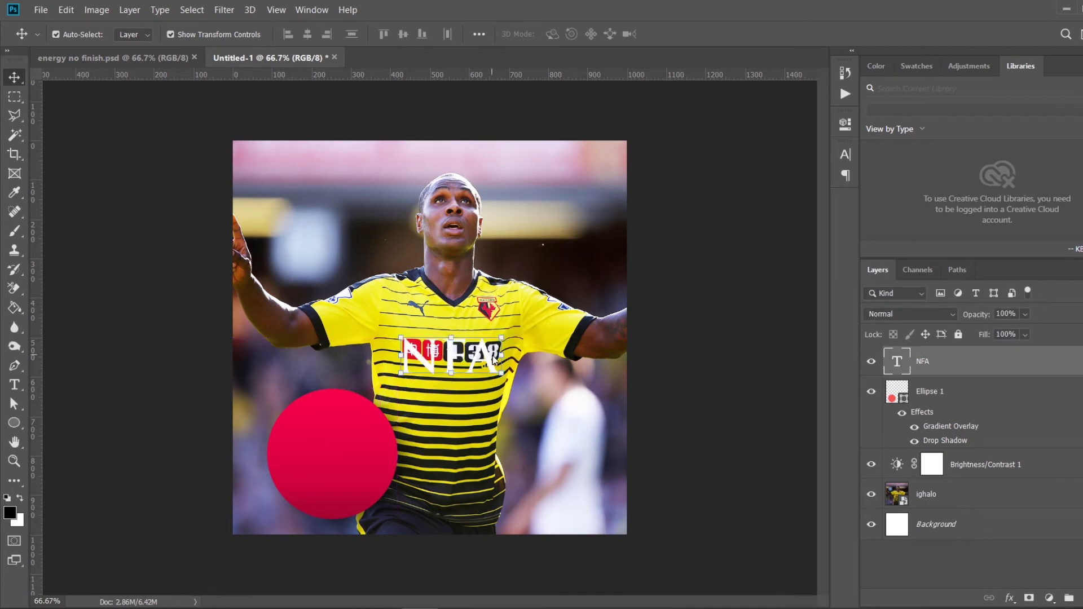
pyautogui.click(874, 393)
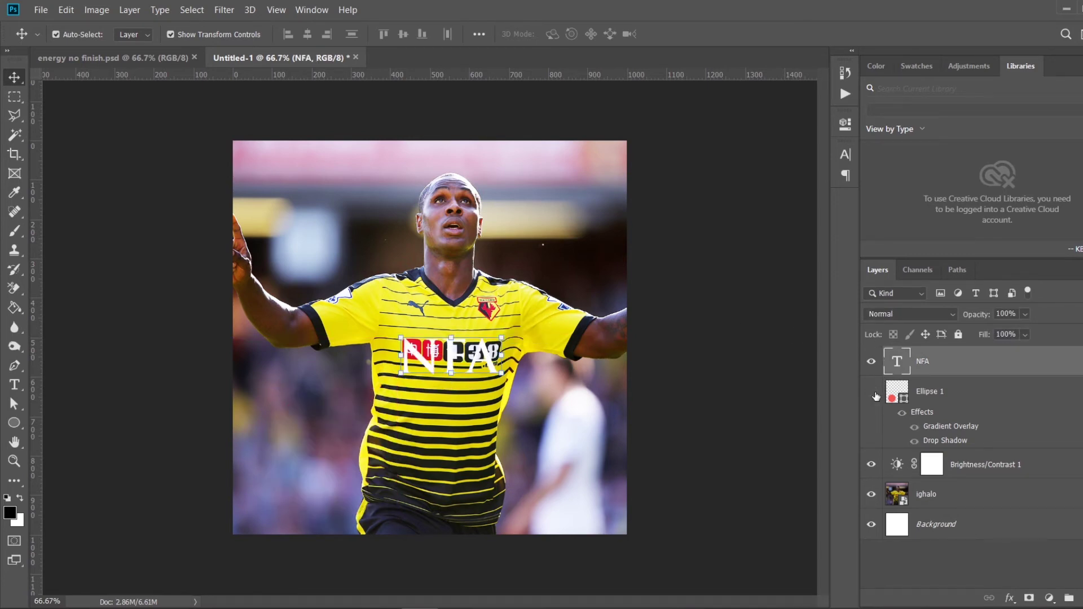
pyautogui.click(870, 465)
pyautogui.click(870, 465)
pyautogui.click(872, 493)
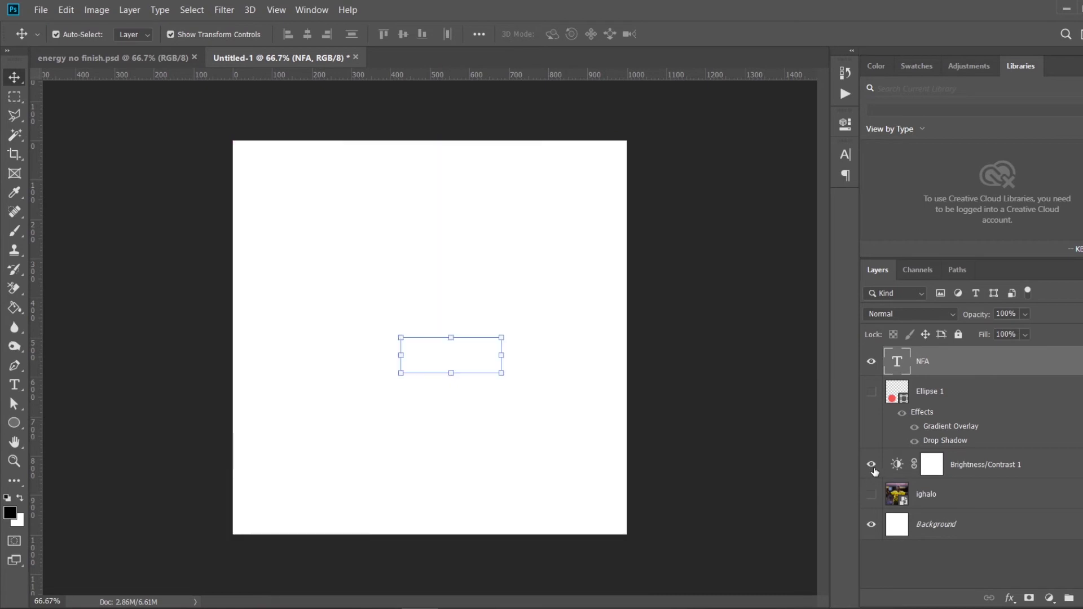
pyautogui.click(653, 404)
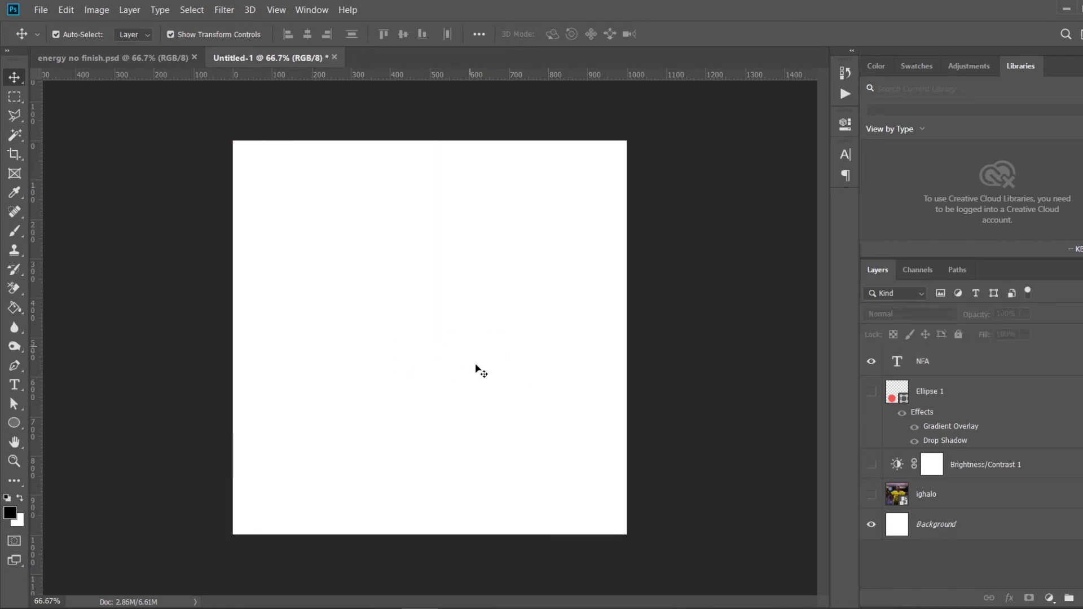
pyautogui.moveTo(448, 361); pyautogui.dragTo(434, 344)
pyautogui.click(674, 431)
pyautogui.moveTo(395, 571)
# Enable a Drop Shadow on the NFA text layer and show its settings in the Layer Style dialog
pyautogui.click(956, 361)
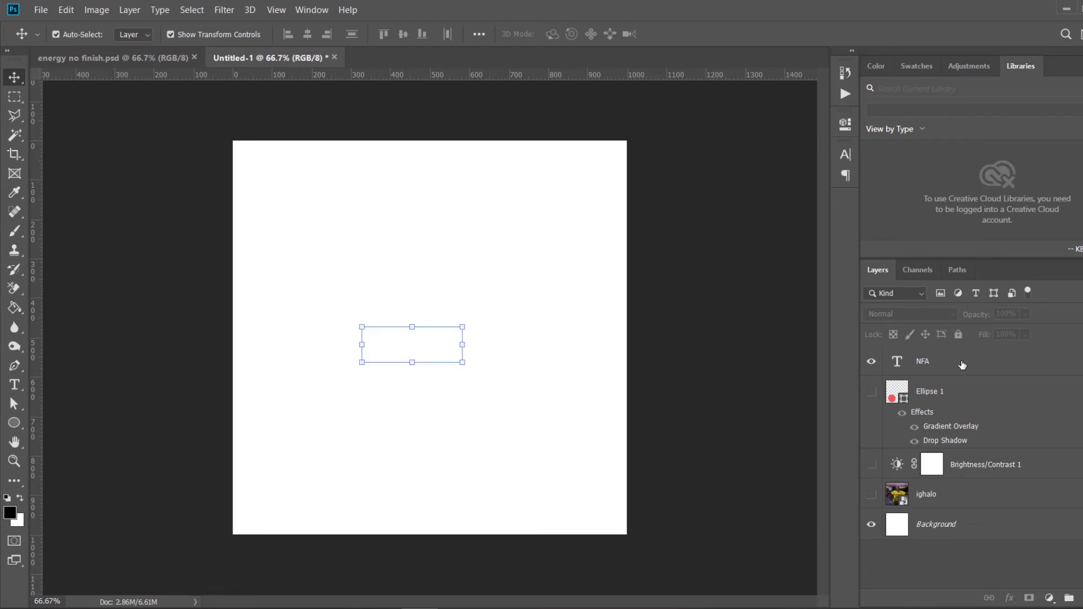
pyautogui.rightClick(961, 360)
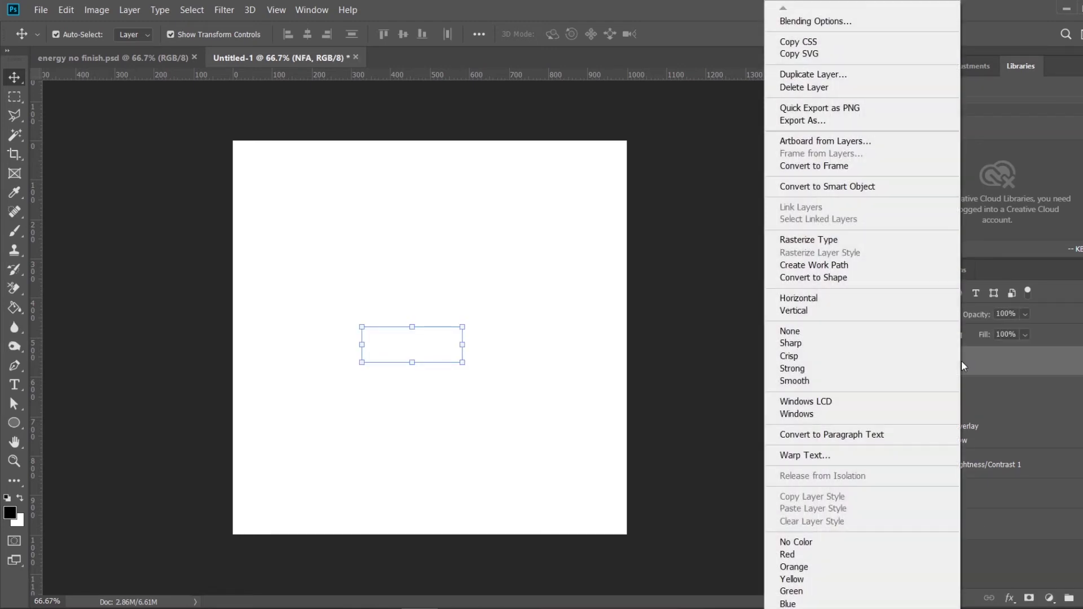
pyautogui.click(823, 20)
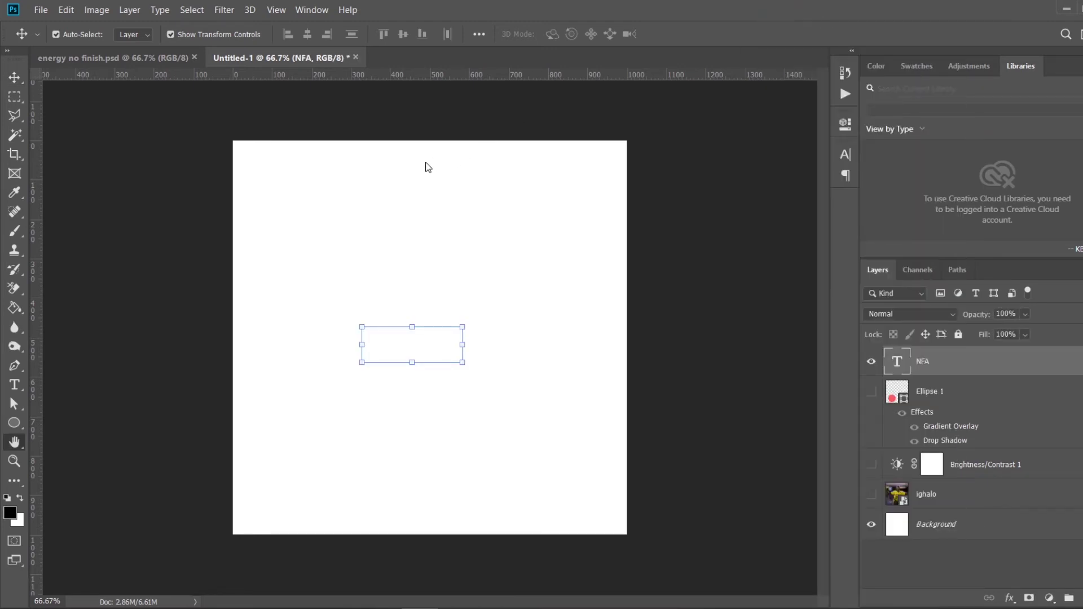
pyautogui.click(566, 414)
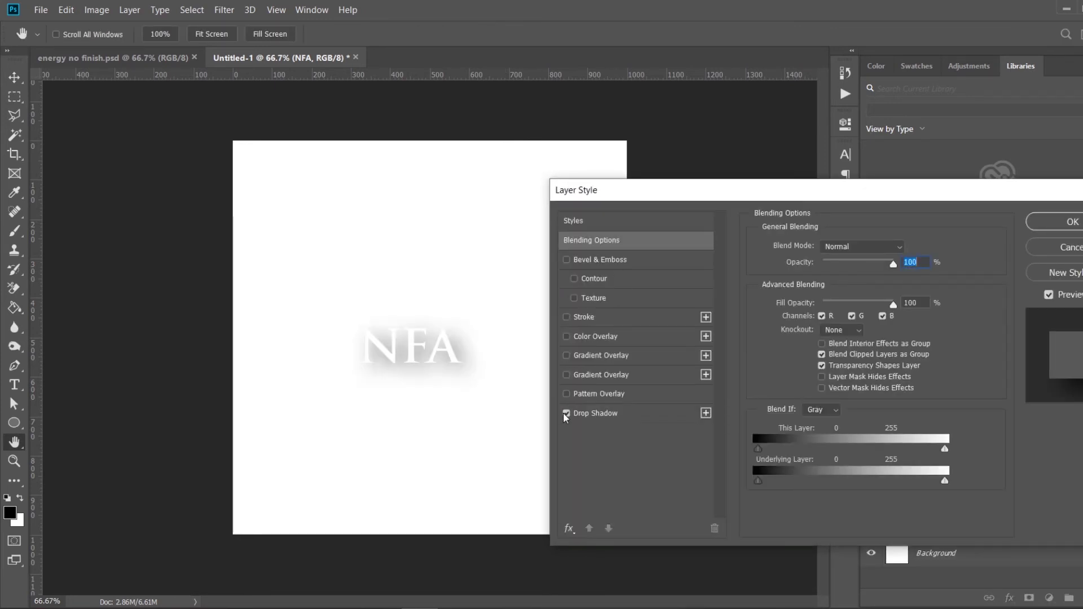
pyautogui.click(603, 413)
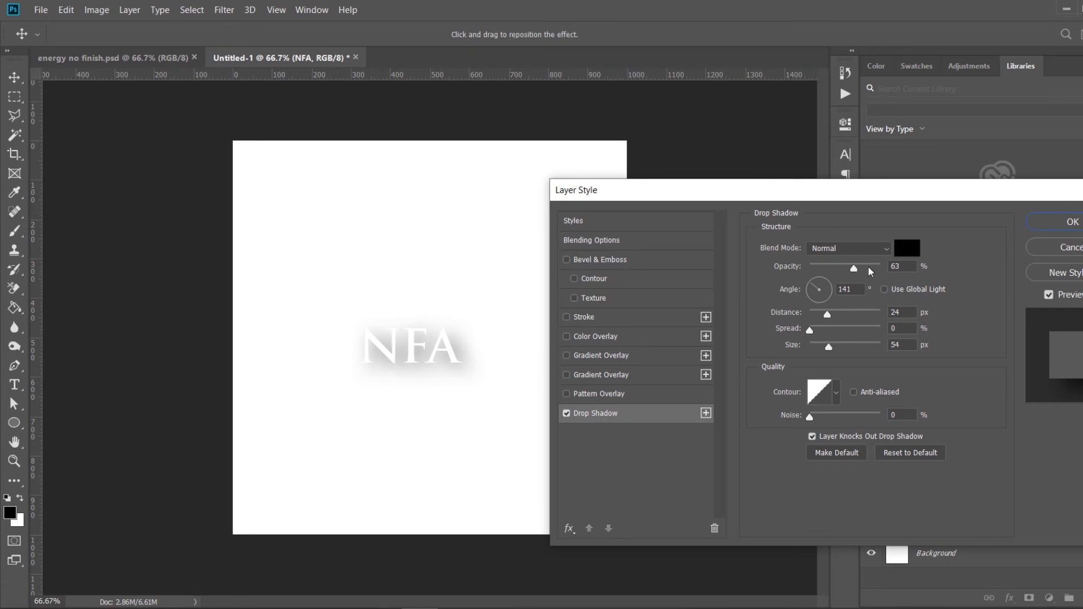
# Set the text's Drop Shadow to 71% opacity, 8 px distance, 17% spread and 40 px size, and apply it
pyautogui.moveTo(857, 273); pyautogui.dragTo(881, 273)
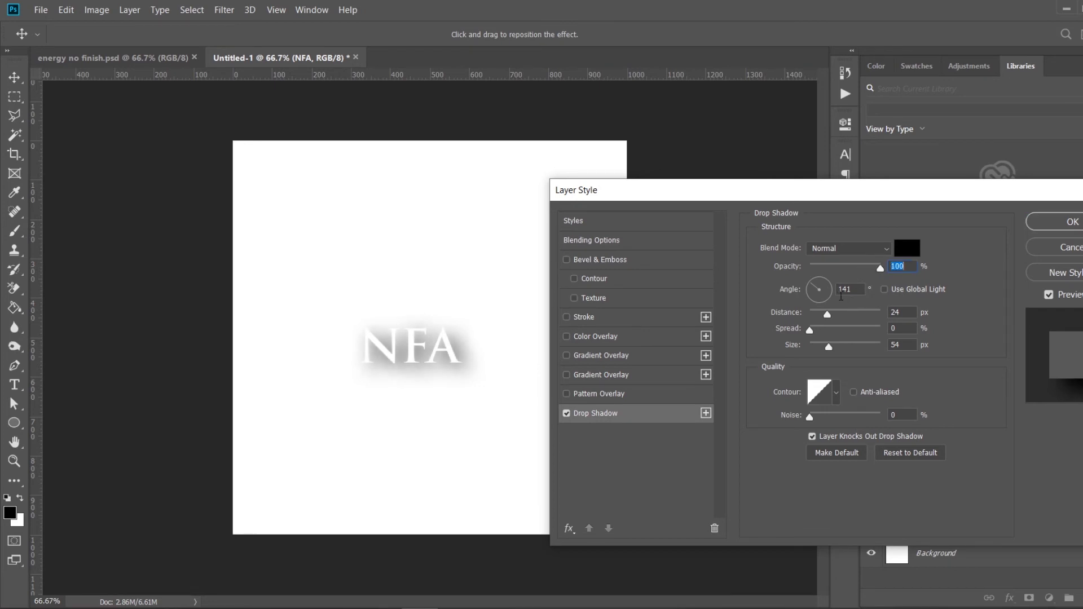
pyautogui.moveTo(831, 315); pyautogui.dragTo(825, 343)
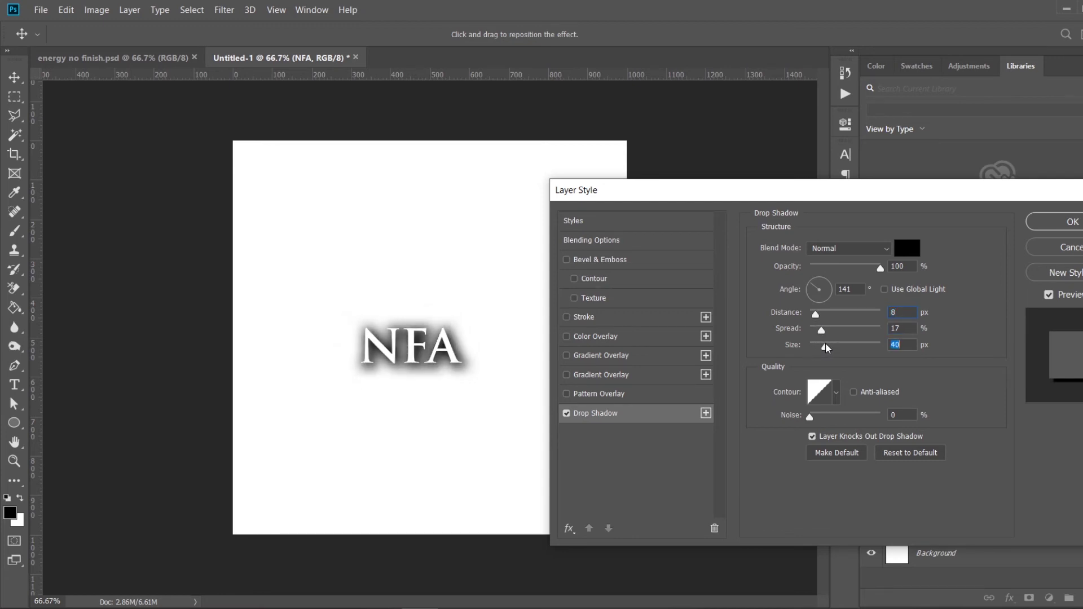
pyautogui.moveTo(879, 269); pyautogui.dragTo(860, 274)
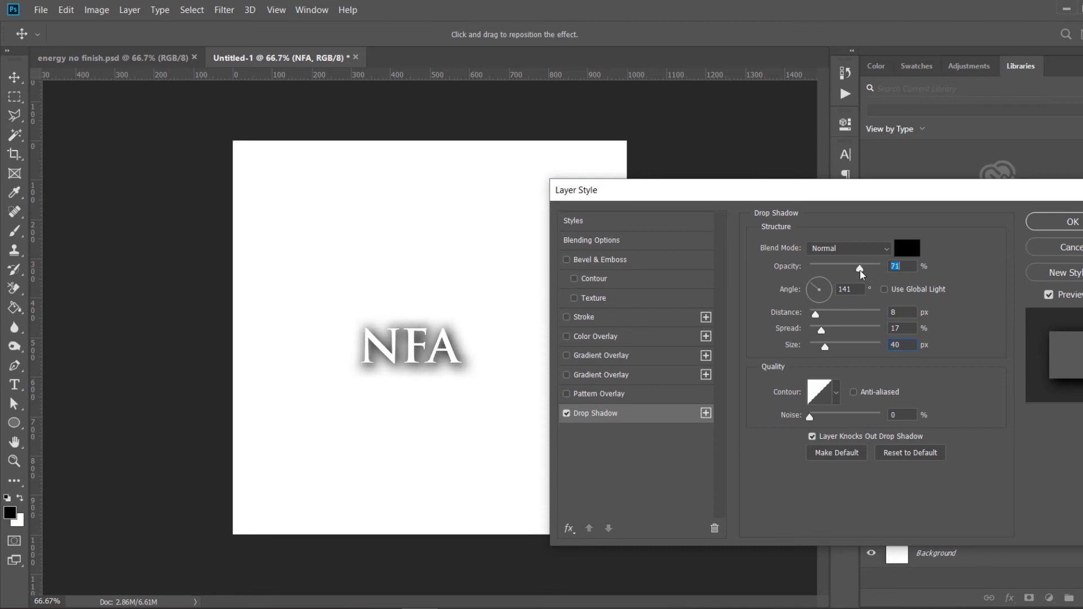
pyautogui.click(1044, 228)
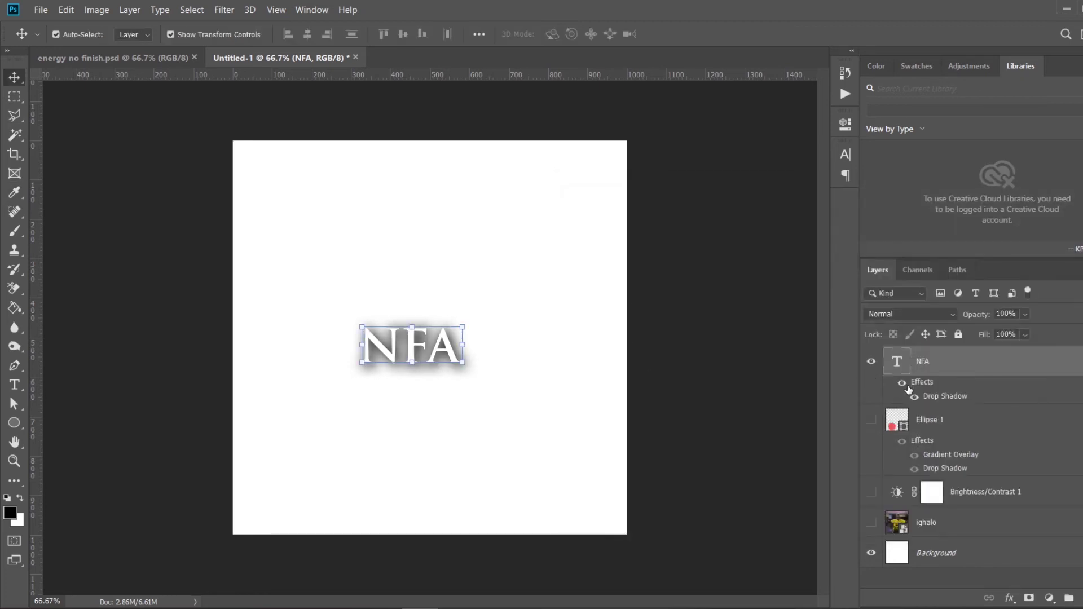
# Compare the NFA text with its Drop Shadow off and on, and move the text to the lower middle of the canvas
pyautogui.click(913, 402)
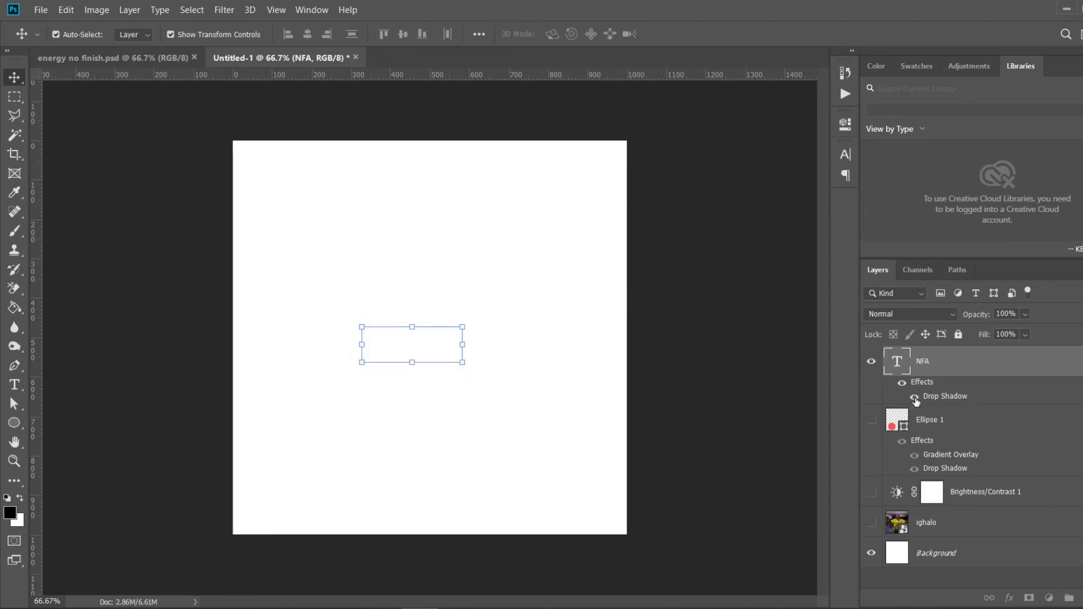
pyautogui.click(909, 397)
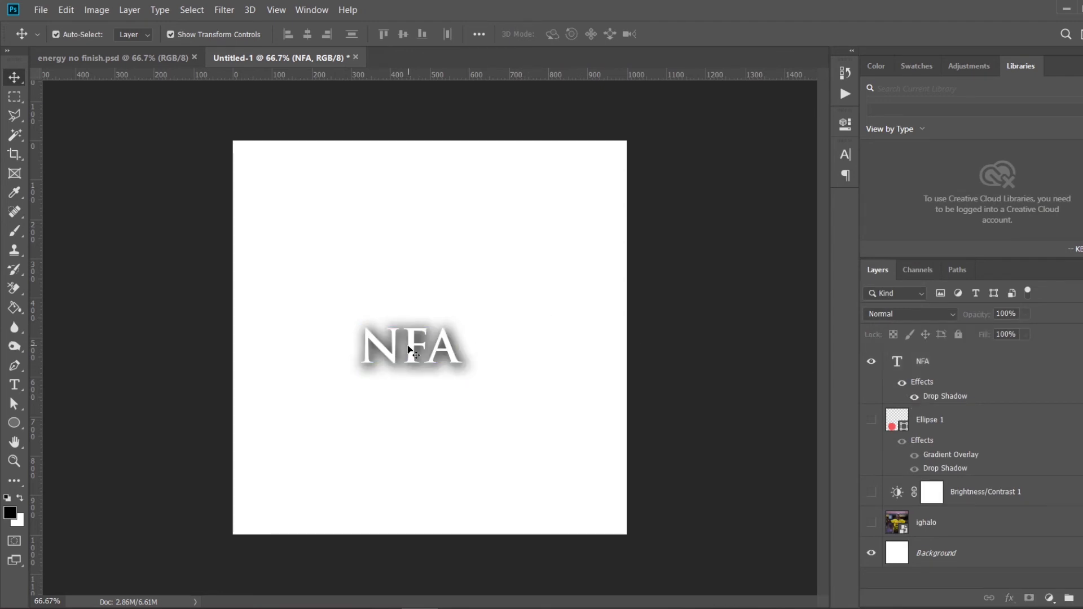
pyautogui.moveTo(447, 351); pyautogui.dragTo(459, 475)
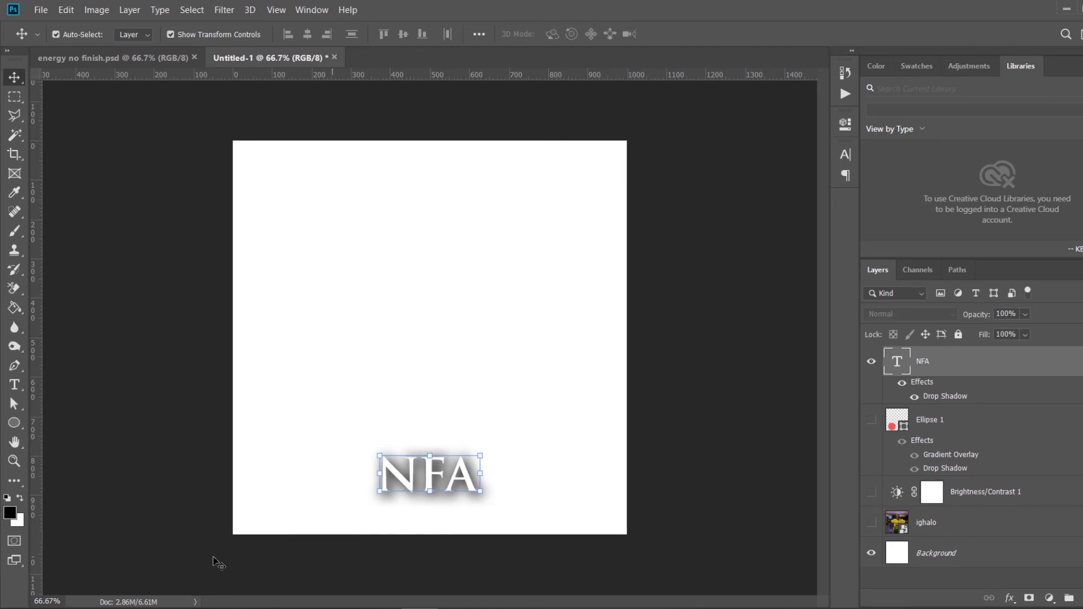
# Switch to File Explorer and look through the Downloads folder and New folder in Pictures for a background image
pyautogui.click(127, 608)
pyautogui.click(396, 564)
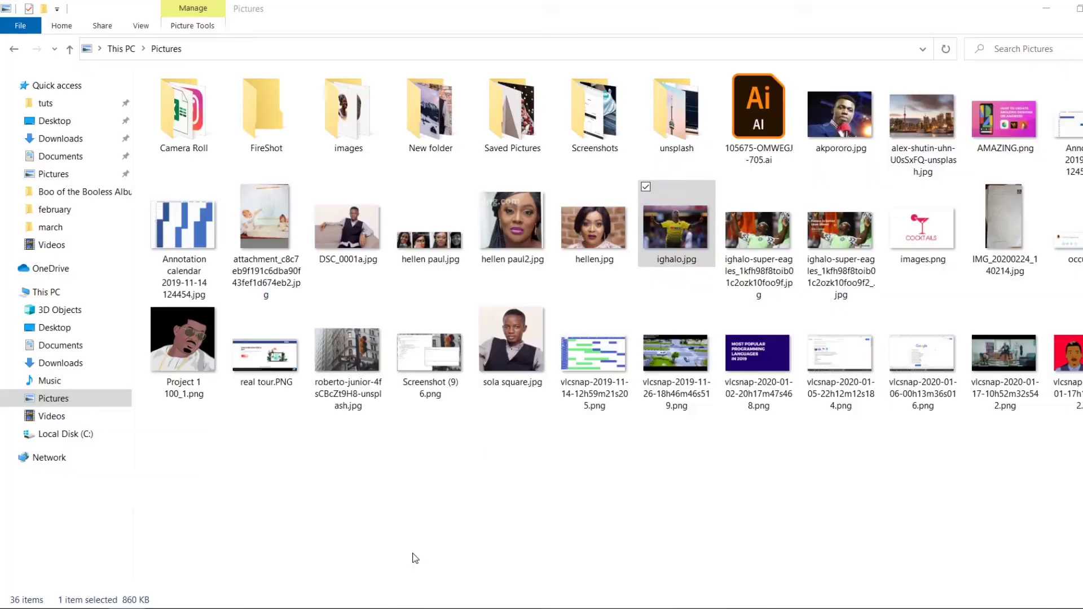
pyautogui.click(66, 139)
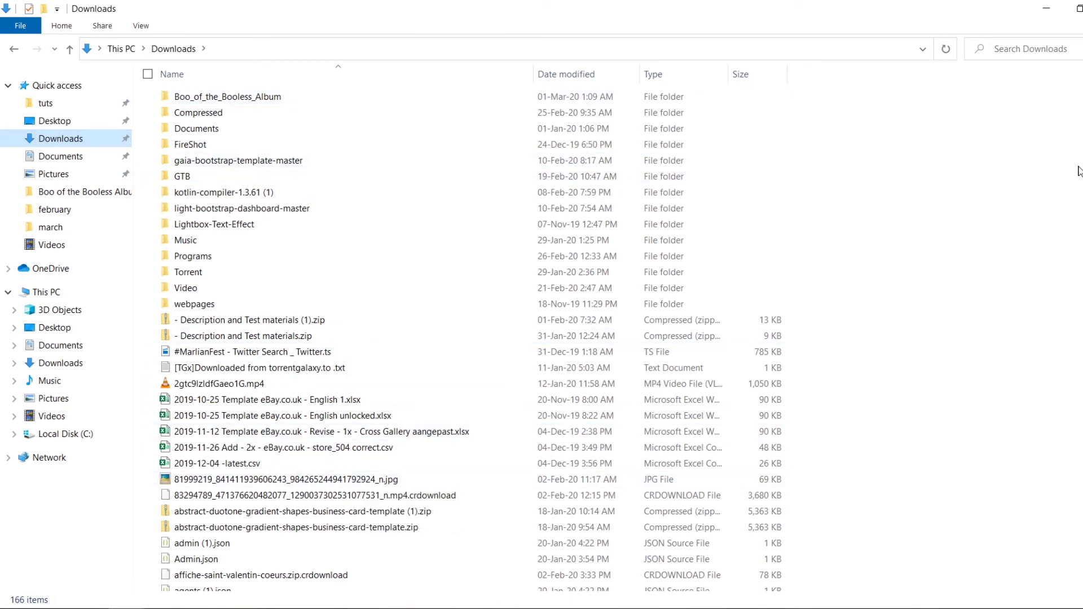
pyautogui.scroll(-4, 1071, 169)
pyautogui.scroll(-8, 992, 141)
pyautogui.scroll(3, 992, 141)
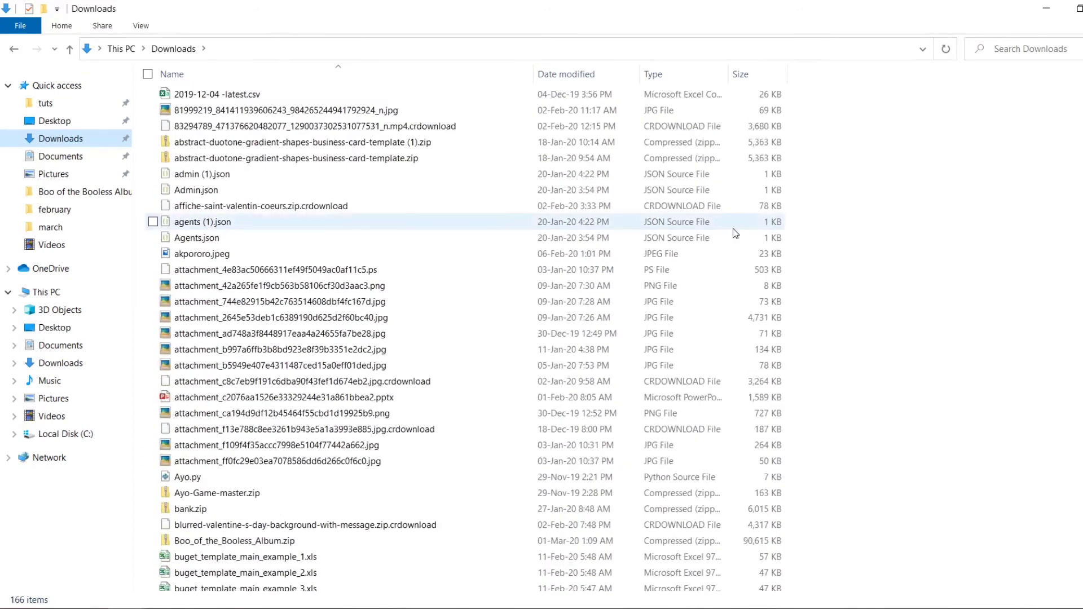
pyautogui.scroll(-20, 993, 169)
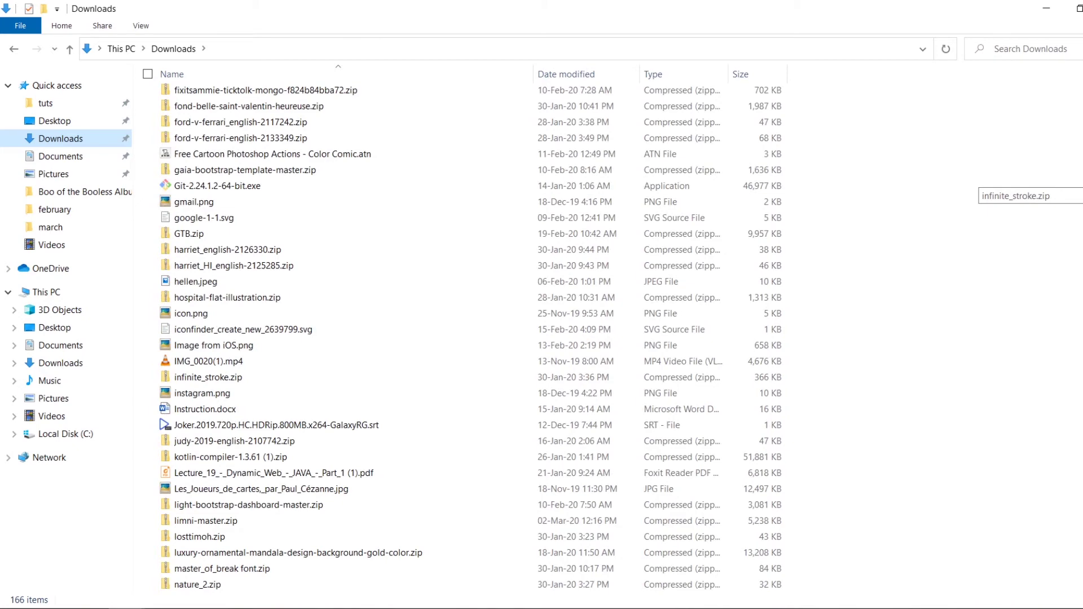
pyautogui.scroll(-5, 992, 180)
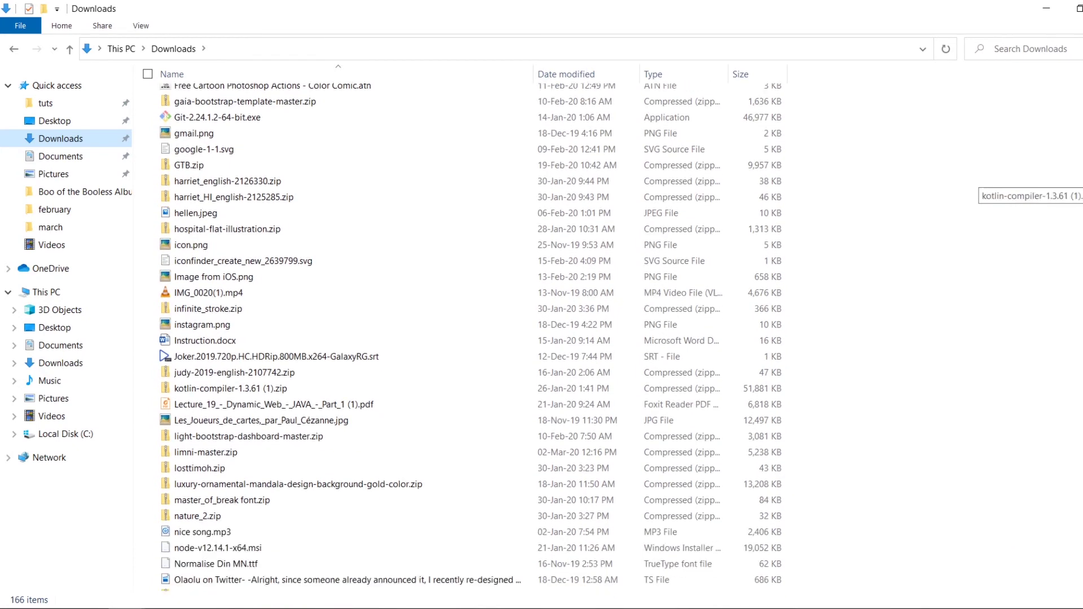
pyautogui.scroll(-2, 992, 181)
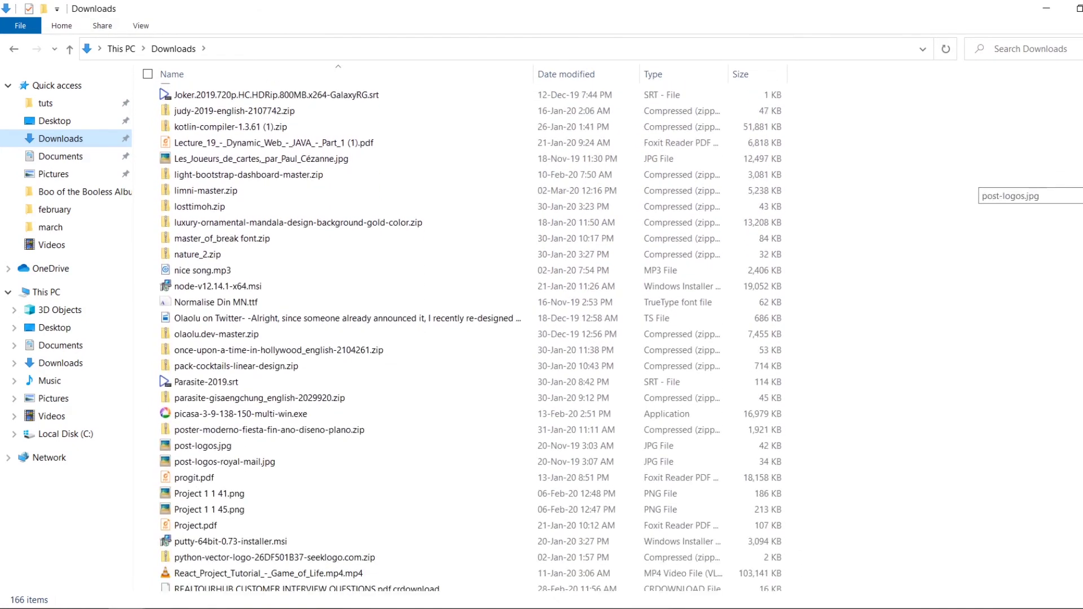
pyautogui.scroll(-4, 993, 181)
pyautogui.scroll(-6, 993, 180)
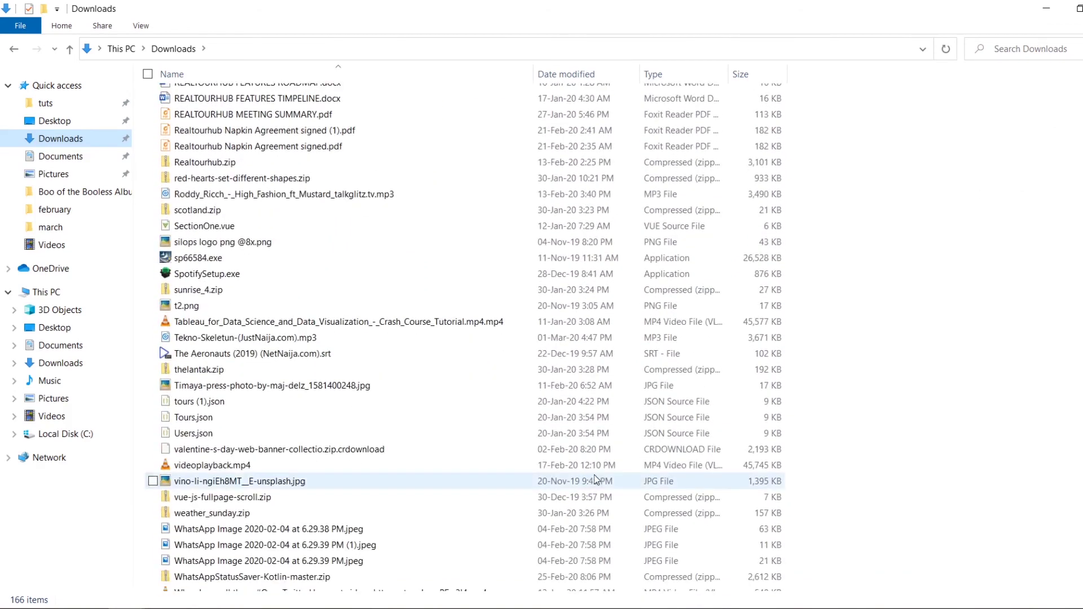
pyautogui.click(81, 402)
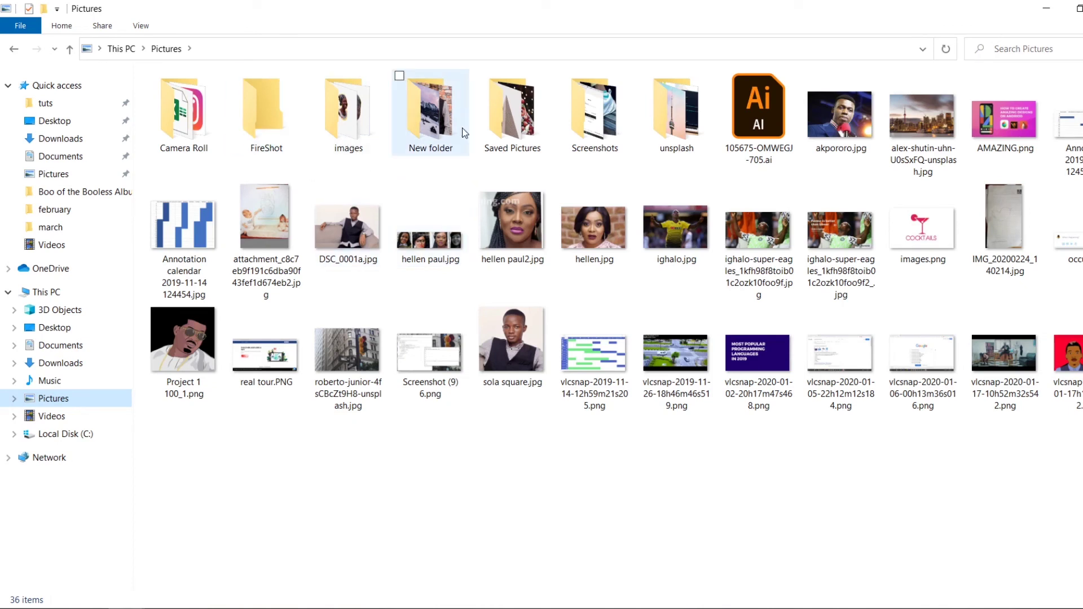
pyautogui.doubleClick(440, 133)
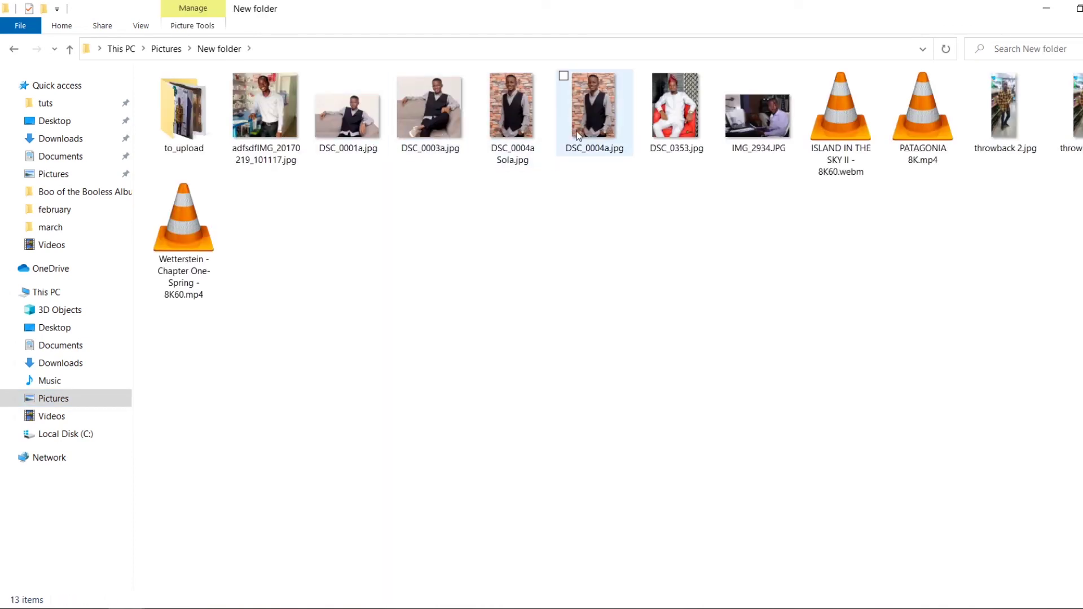
# Place the city skyline photo from the Saved Pictures folder into the Photoshop canvas at its fitted size
pyautogui.click(167, 49)
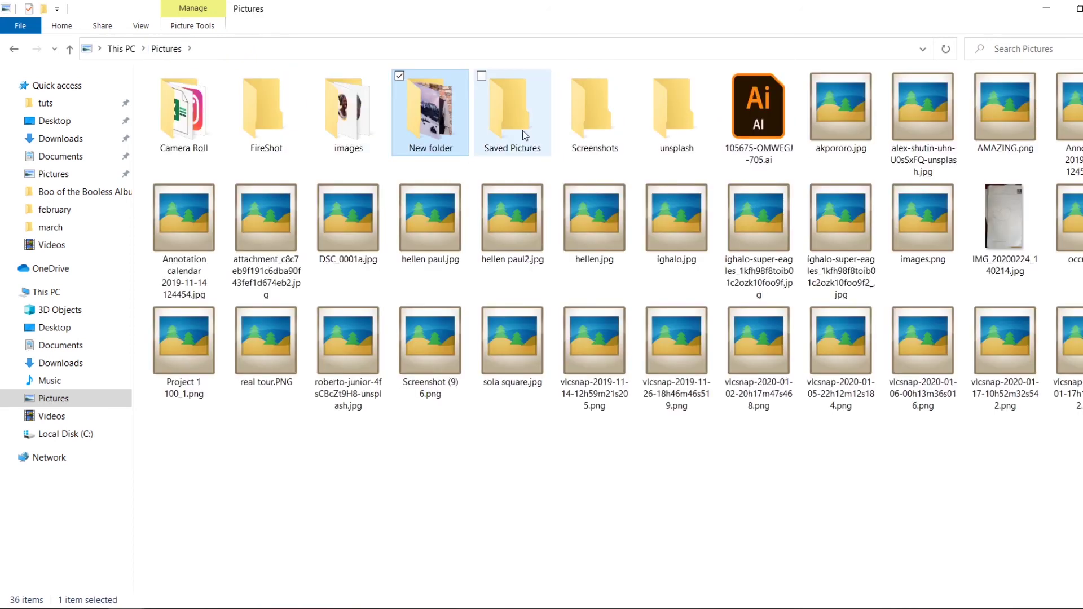
pyautogui.click(524, 134)
pyautogui.doubleClick(523, 134)
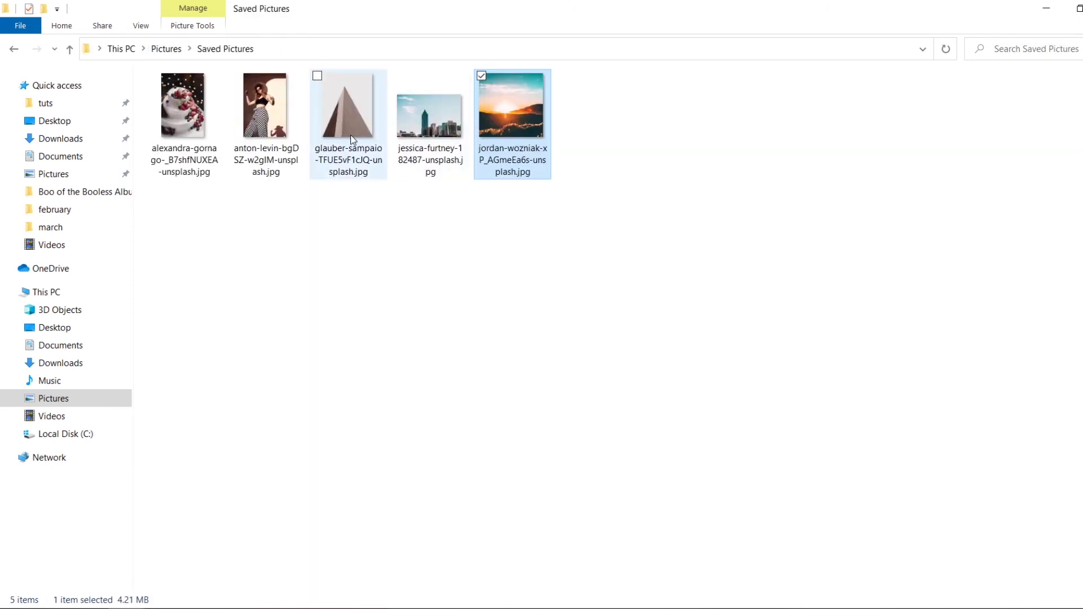
pyautogui.click(452, 122)
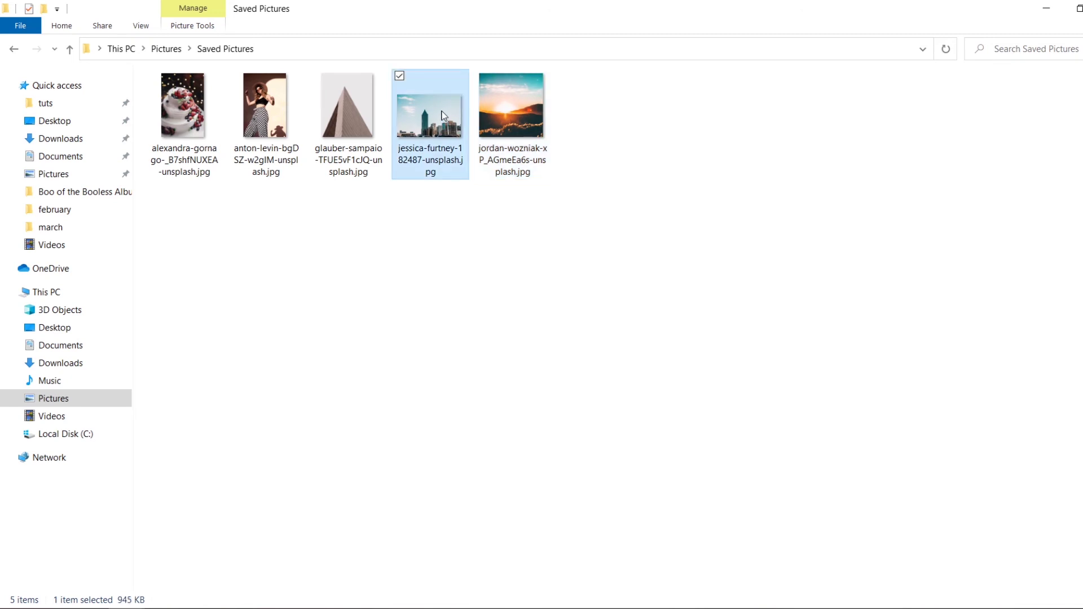
pyautogui.moveTo(443, 115); pyautogui.dragTo(364, 436)
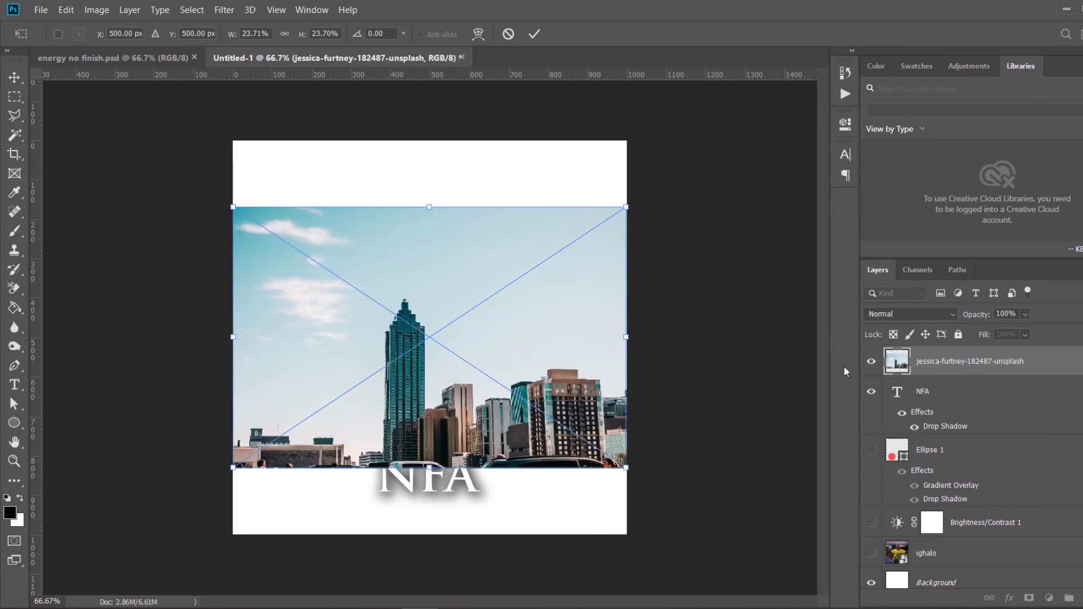
pyautogui.press('Return')
# Reorder the skyline photo layer beneath the NFA text layer and shift the photo down behind the text
pyautogui.moveTo(941, 371); pyautogui.dragTo(902, 433)
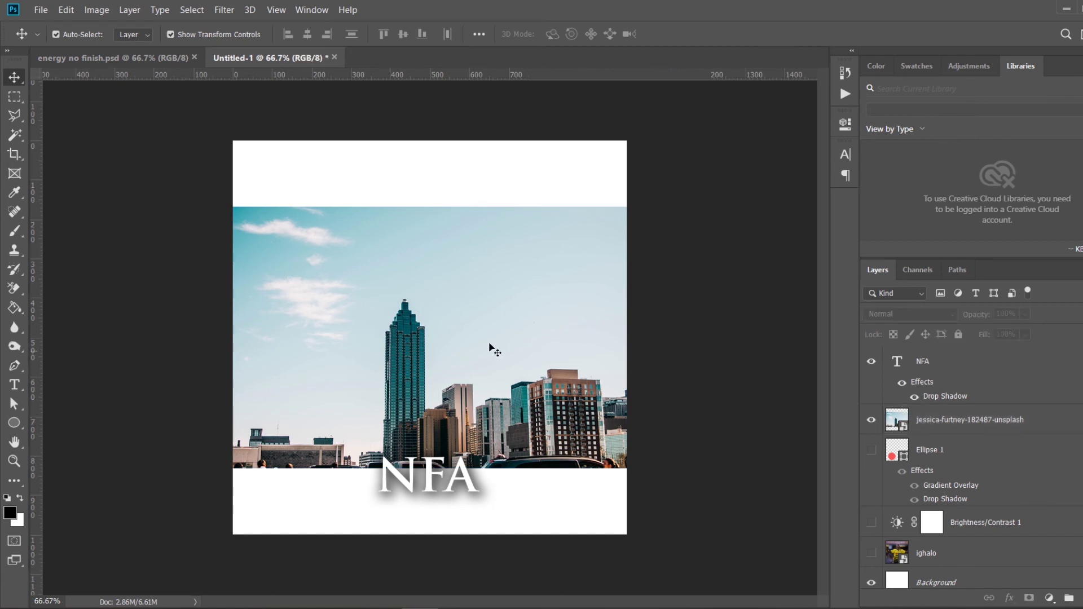
pyautogui.moveTo(490, 346); pyautogui.dragTo(474, 405)
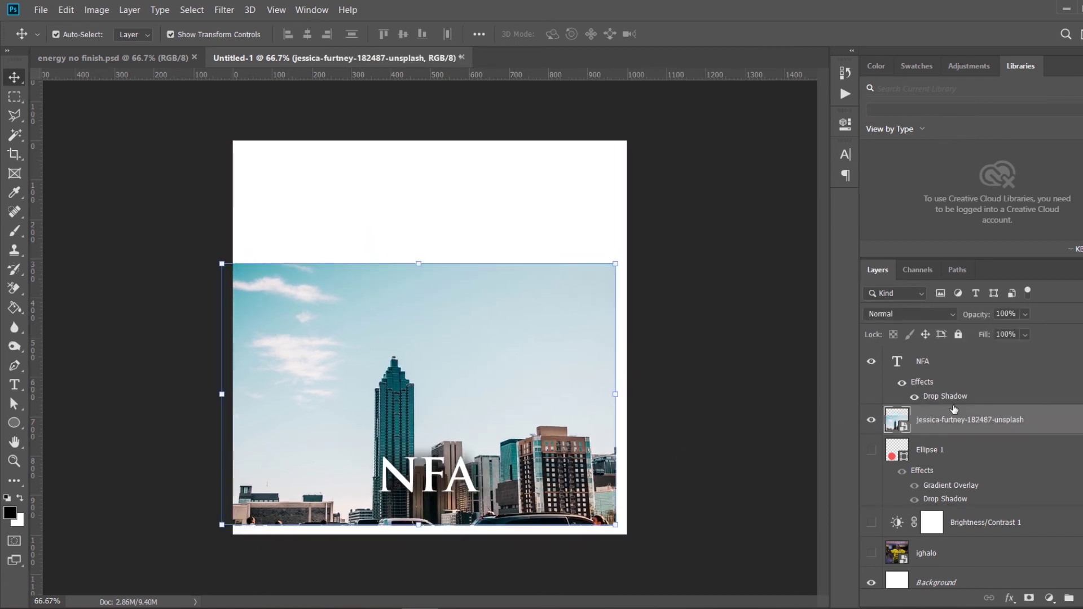
# Compare the NFA text over the buildings with its layer effects off and on
pyautogui.click(902, 383)
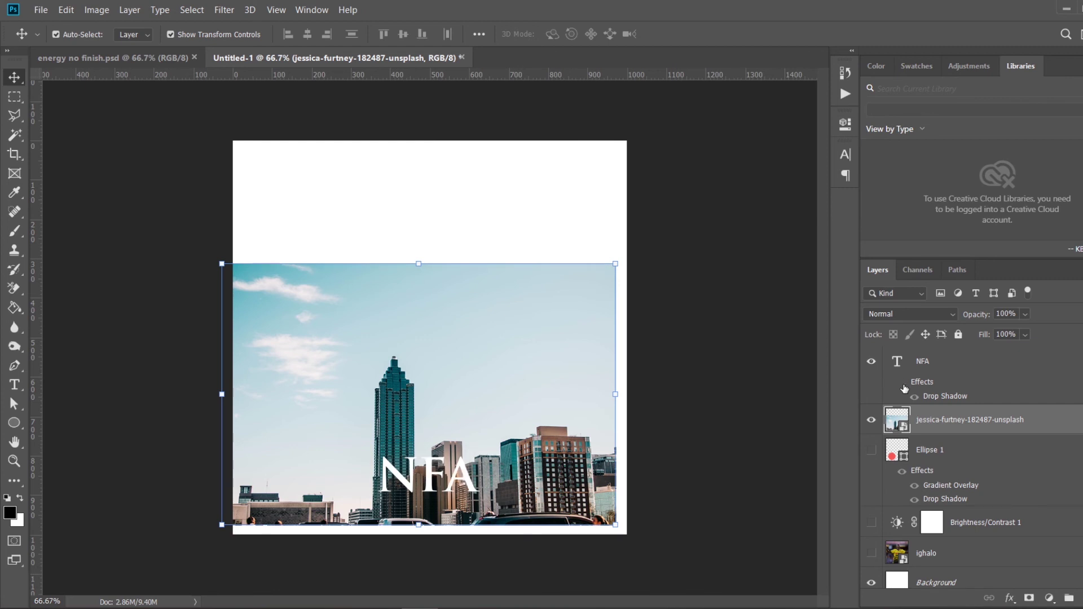
pyautogui.click(903, 383)
pyautogui.click(721, 416)
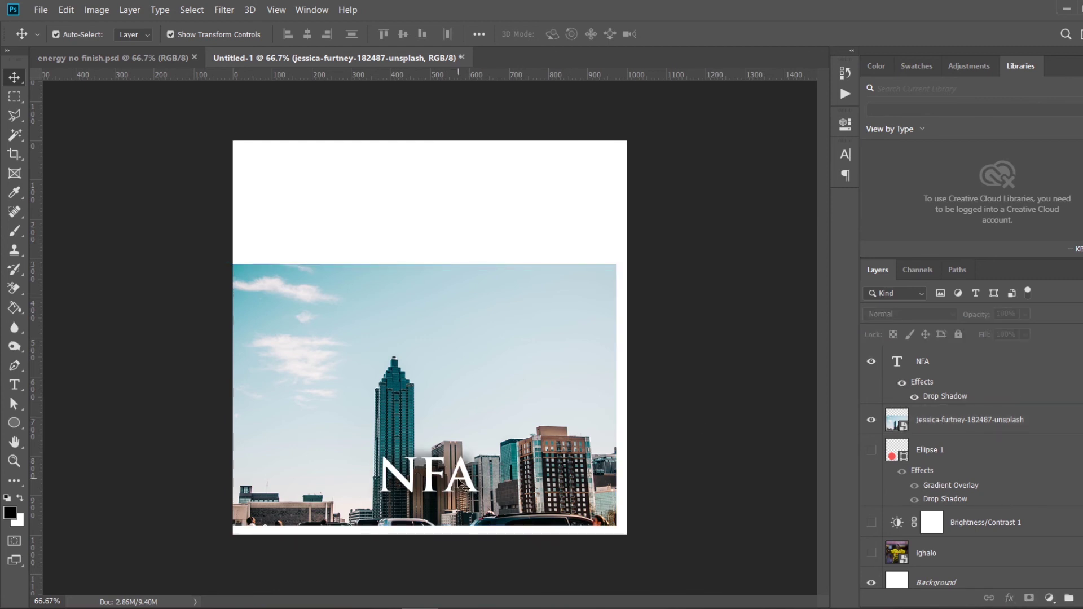
# Move the NFA text up into the clear sky beside the tower and compare it there with its effects off and on
pyautogui.moveTo(463, 483); pyautogui.dragTo(574, 329)
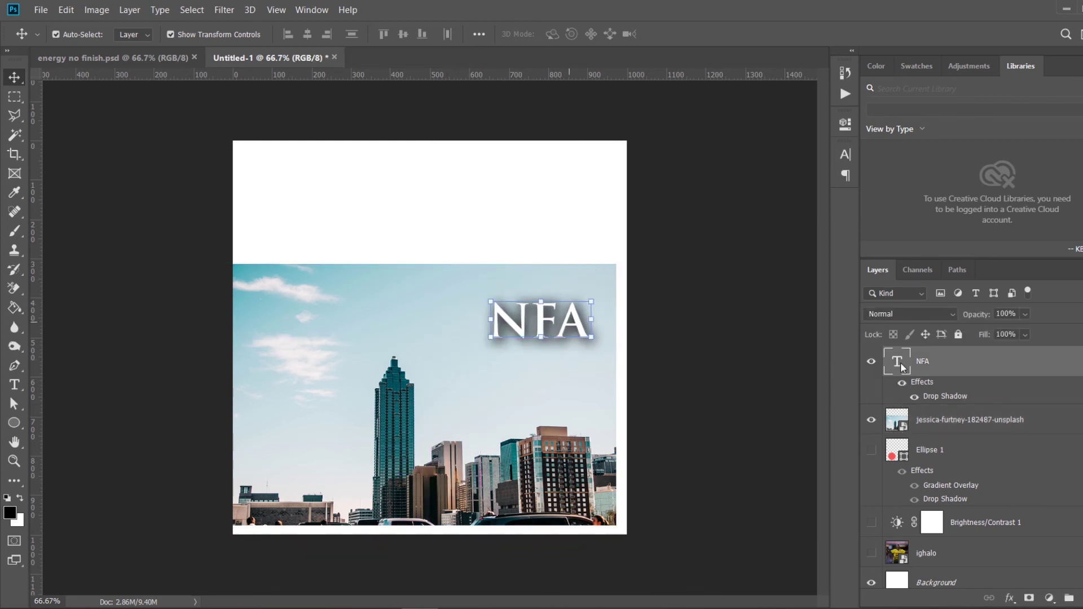
pyautogui.click(901, 383)
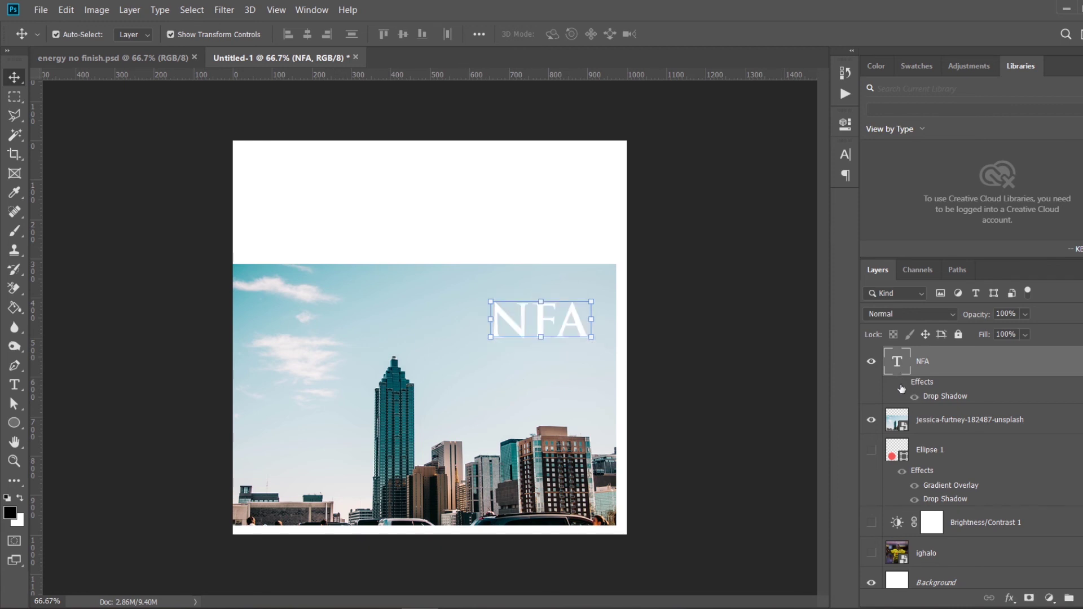
pyautogui.click(740, 398)
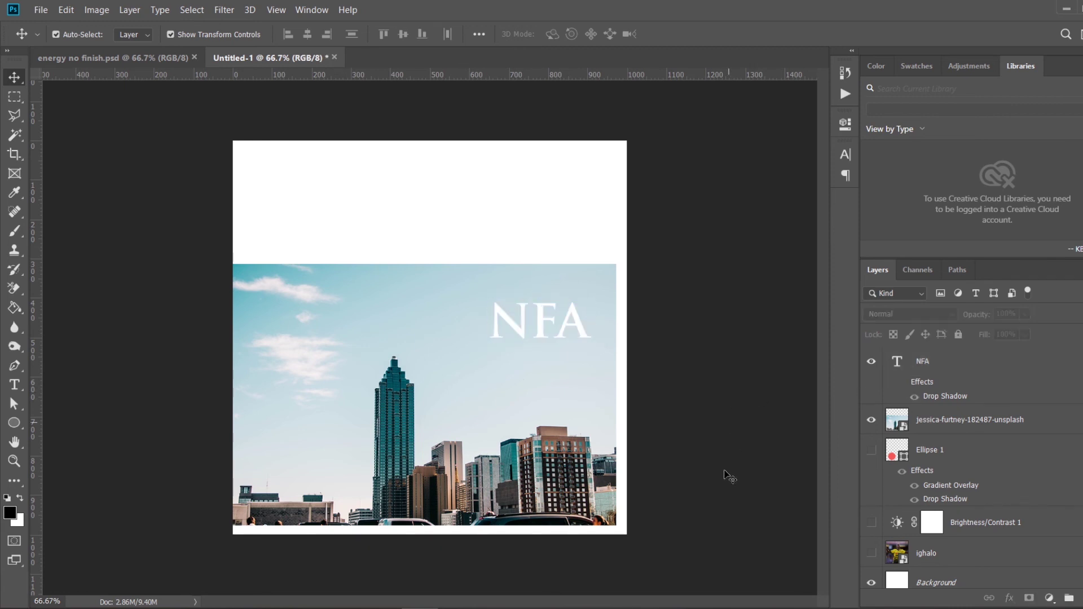
pyautogui.click(546, 325)
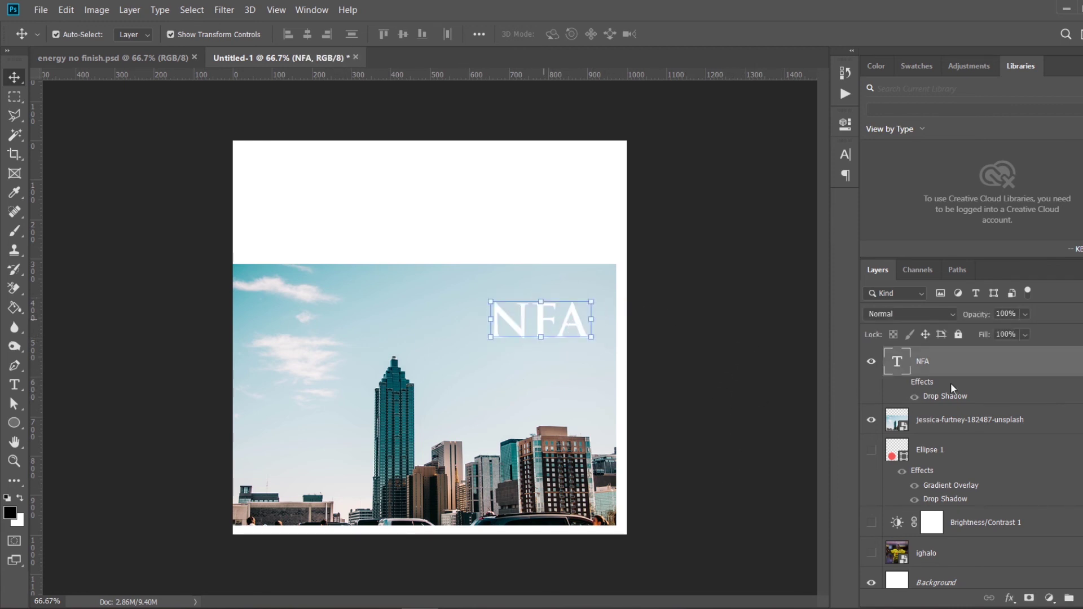
pyautogui.click(902, 383)
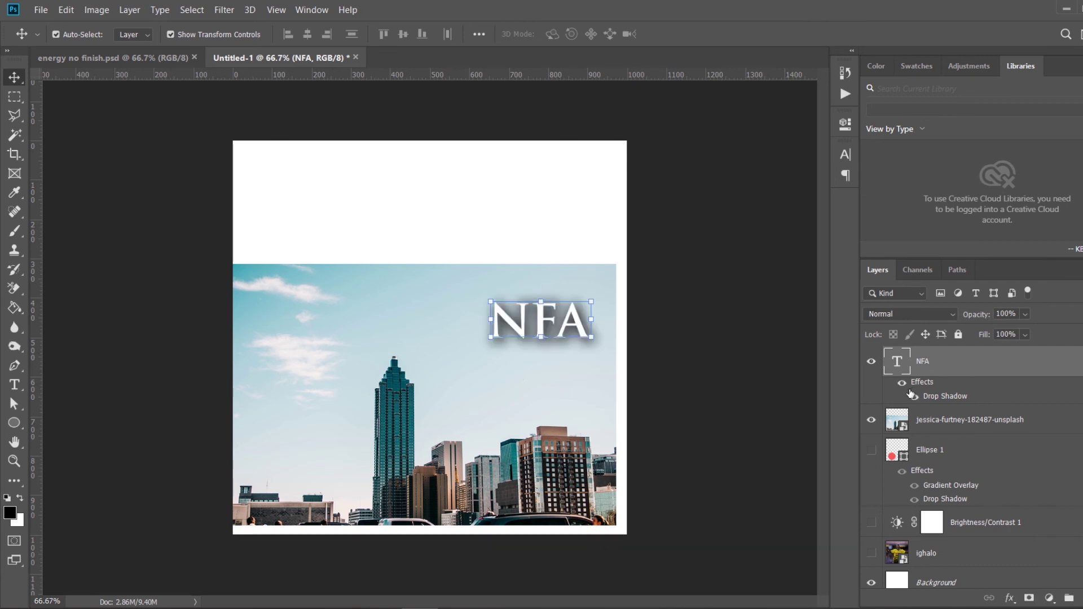
pyautogui.click(708, 373)
# Reopen the NFA text's Drop Shadow settings and soften the shadow to 39% opacity and 32 px size
pyautogui.click(580, 338)
pyautogui.doubleClick(1081, 353)
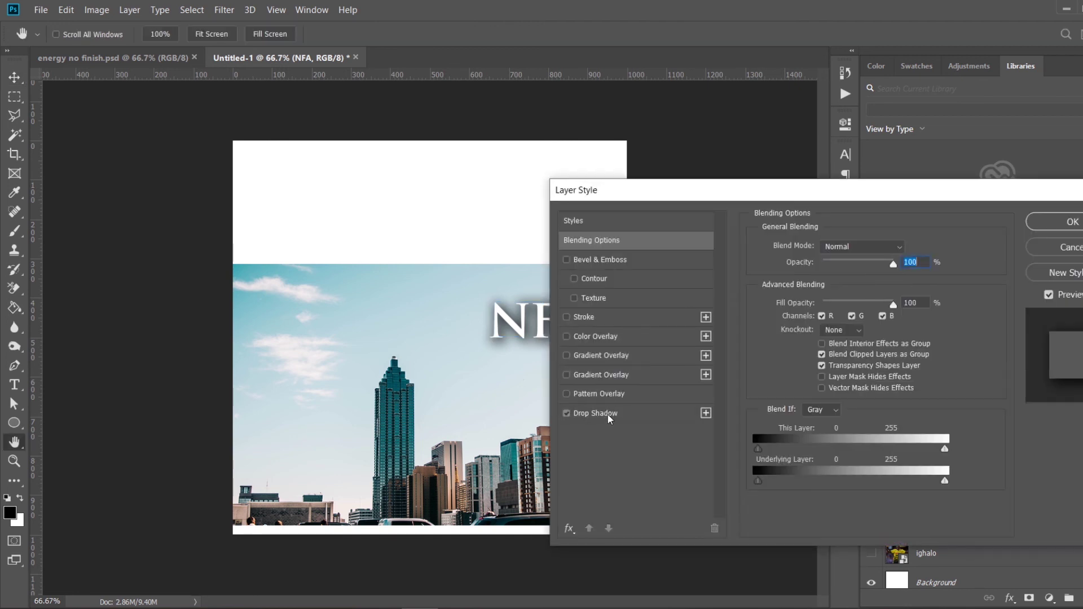
pyautogui.click(607, 414)
pyautogui.moveTo(621, 191); pyautogui.dragTo(766, 210)
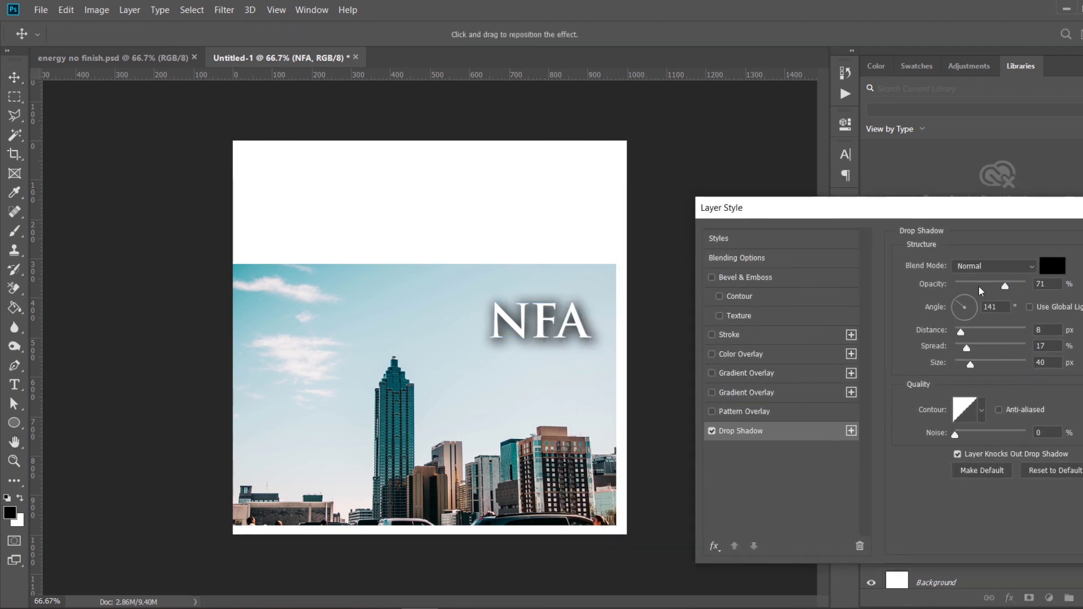
pyautogui.moveTo(1006, 286); pyautogui.dragTo(983, 289)
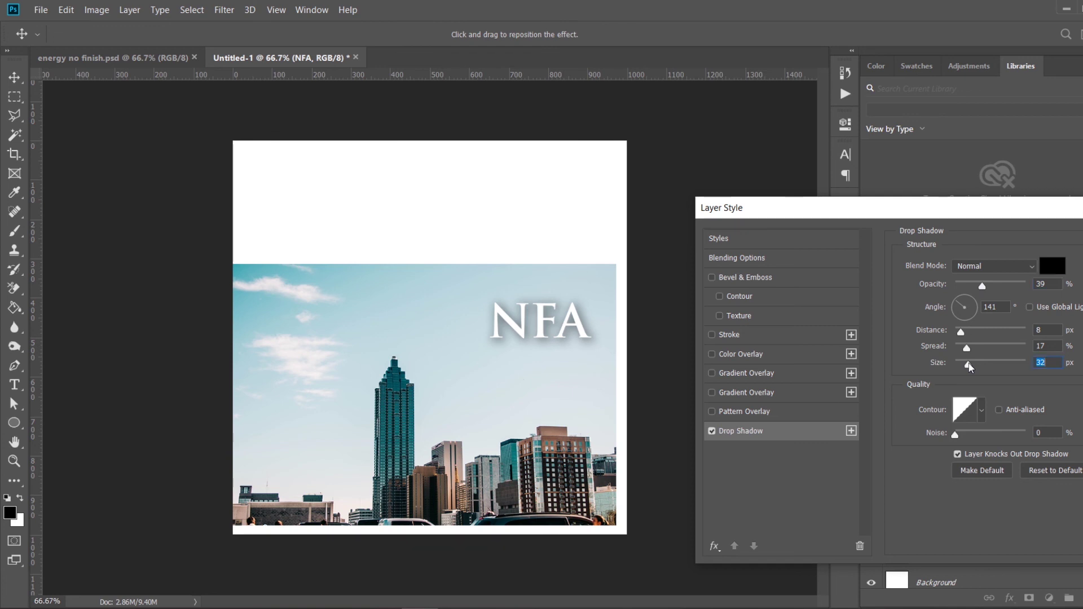
pyautogui.moveTo(969, 366); pyautogui.dragTo(967, 365)
# Turn off the Drop Shadow and try a black 1 px outside Stroke on the NFA text instead
pyautogui.click(712, 431)
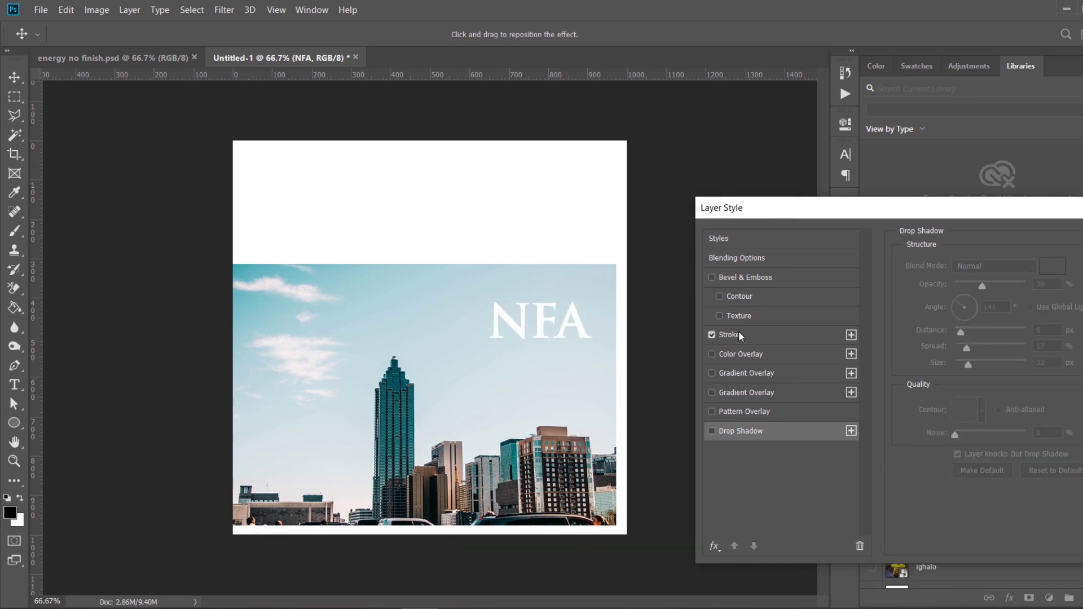
pyautogui.click(739, 331)
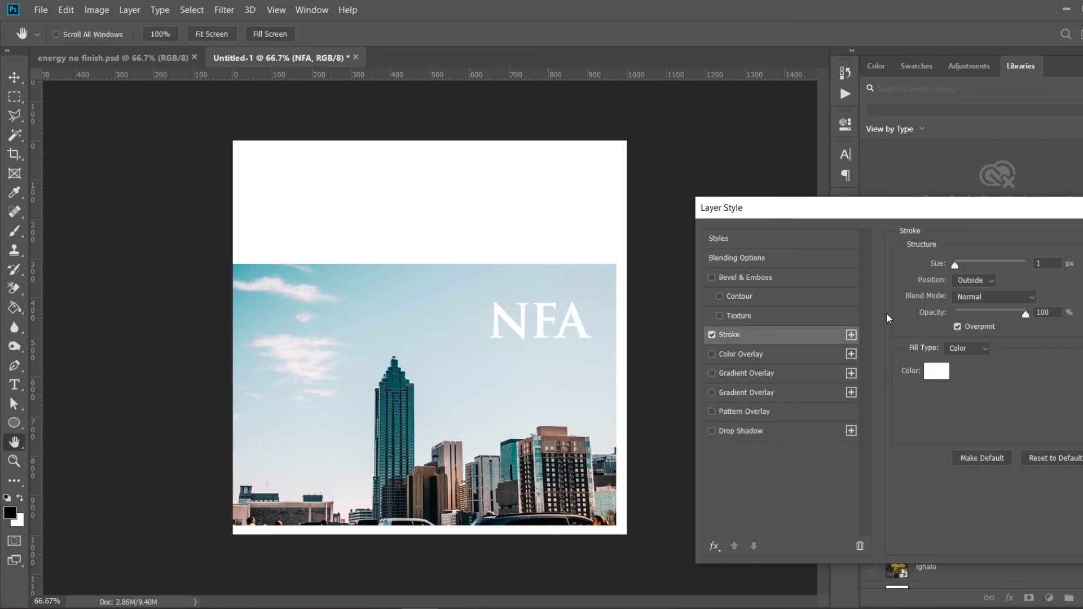
pyautogui.click(935, 371)
pyautogui.moveTo(812, 303)
pyautogui.mouseDown()
pyautogui.moveTo(775, 471)
pyautogui.moveTo(706, 493)
pyautogui.mouseUp()
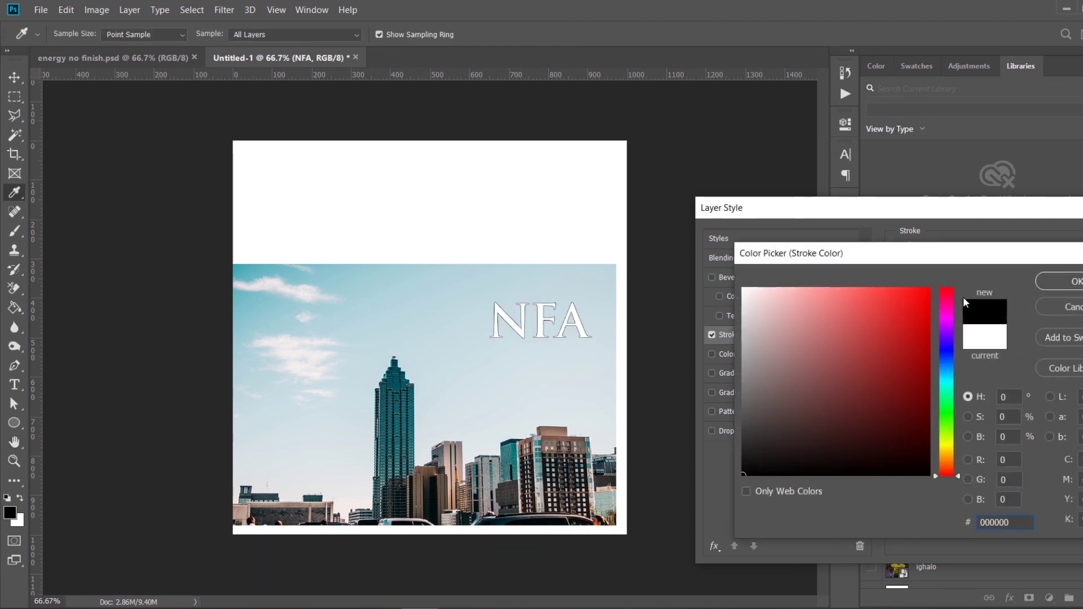
pyautogui.click(1068, 281)
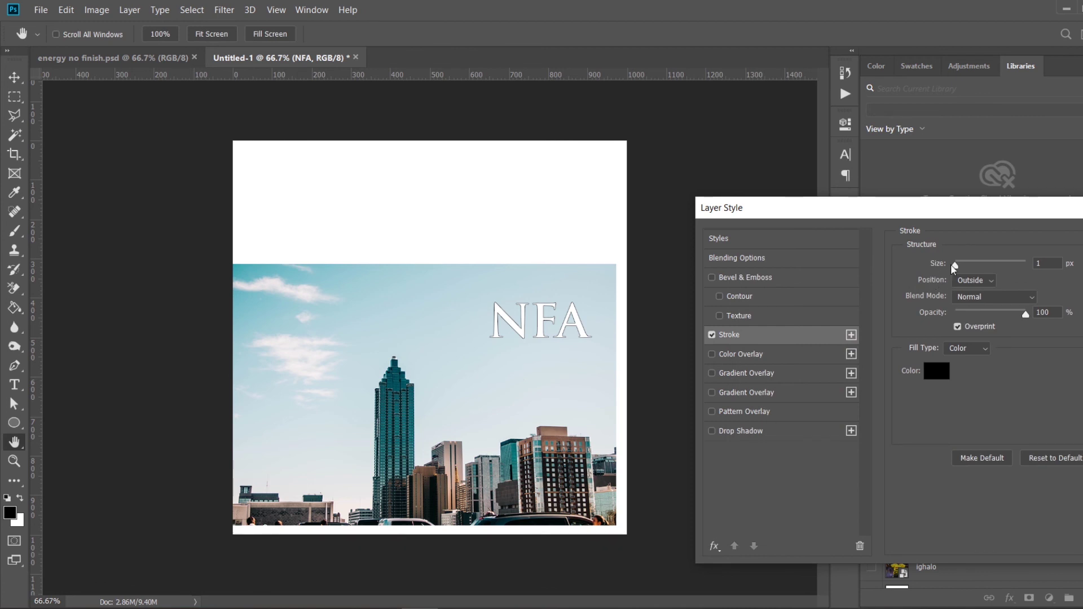
pyautogui.moveTo(953, 267); pyautogui.dragTo(946, 269)
# Turn off the Stroke, re-enable the Drop Shadow on the NFA text and apply the layer style
pyautogui.click(711, 335)
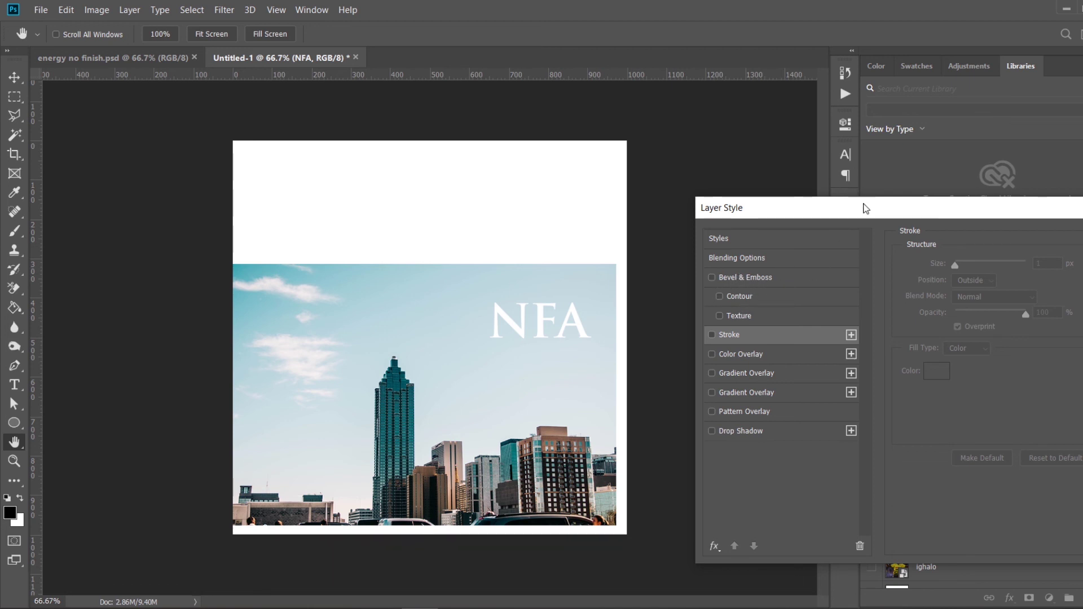
pyautogui.moveTo(865, 206); pyautogui.dragTo(588, 179)
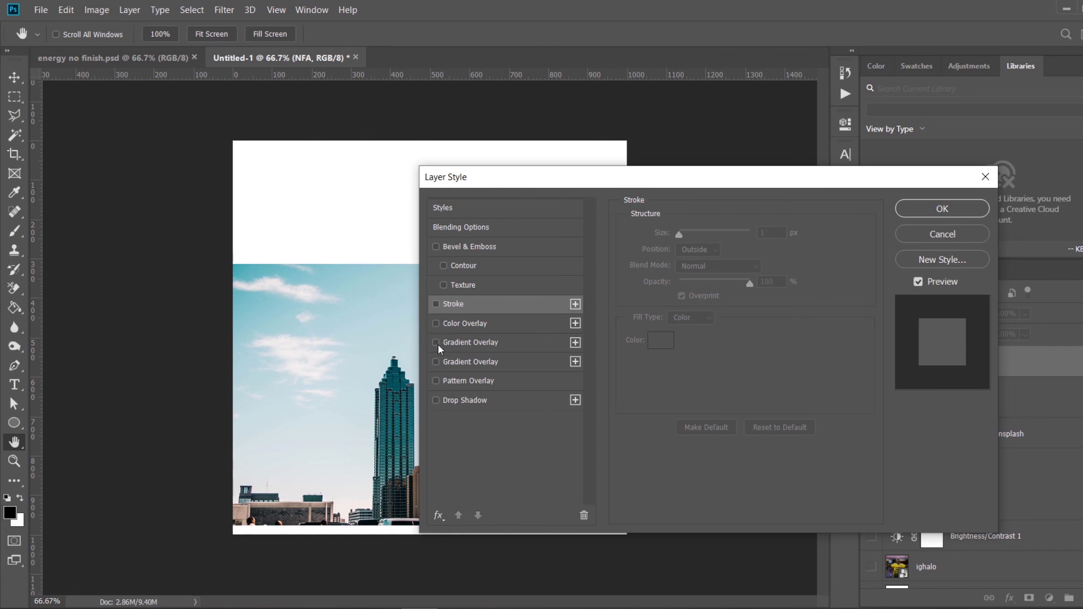
pyautogui.click(436, 400)
pyautogui.moveTo(542, 175); pyautogui.dragTo(422, 250)
pyautogui.click(810, 270)
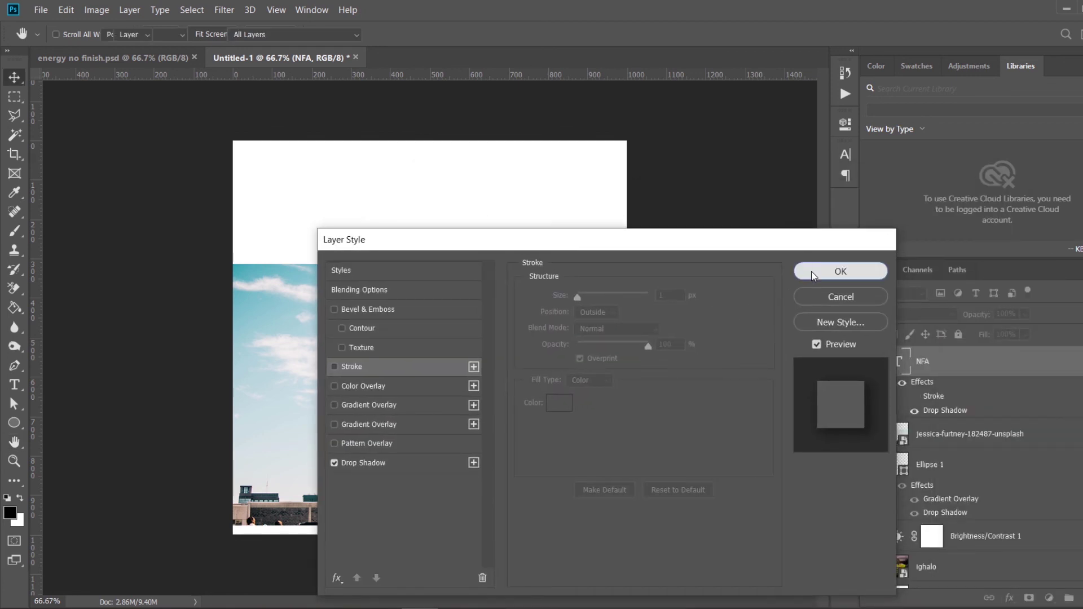